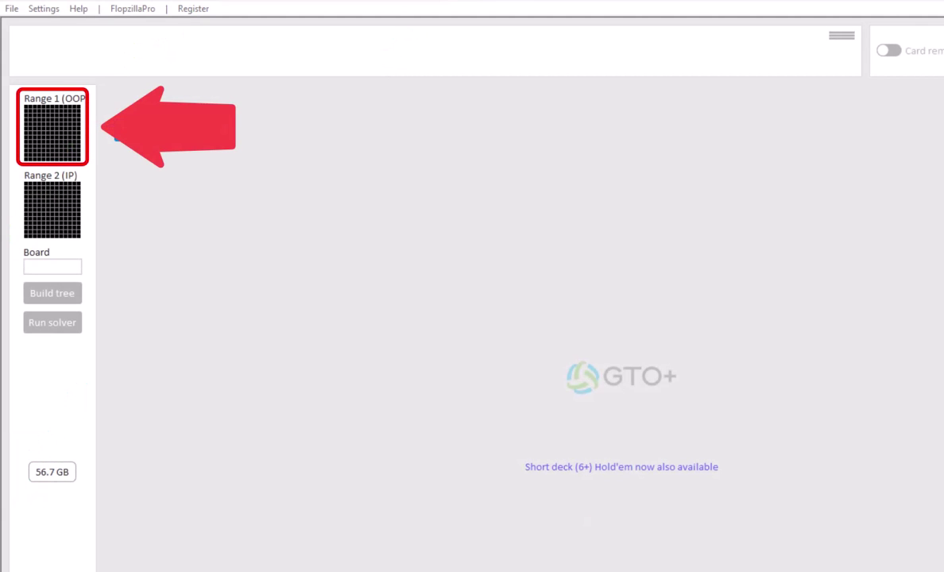
Step: Open Range 2 (IP) for editing and select the hands between 15.5% and 43.9% of the Pokerstove ranking
left_click(46, 120)
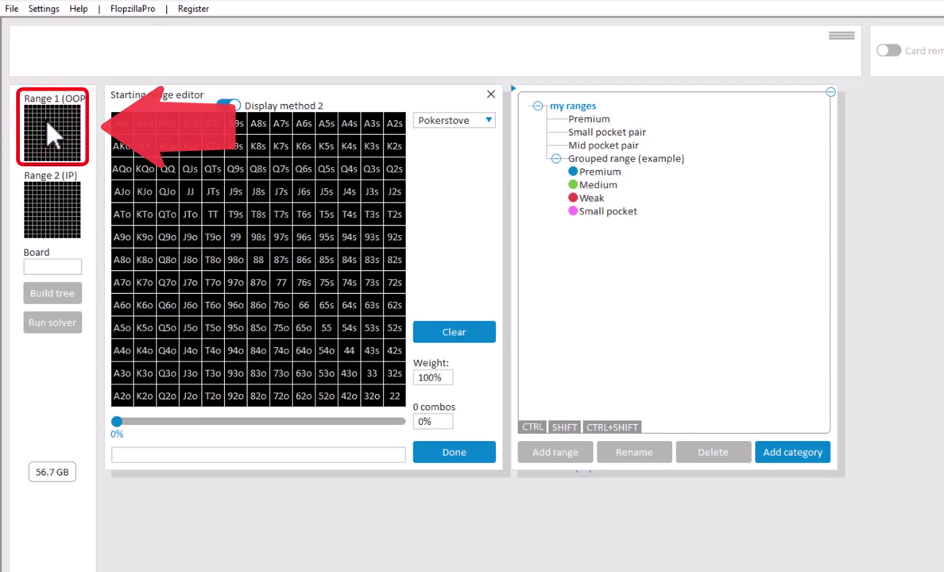
left_click(59, 199)
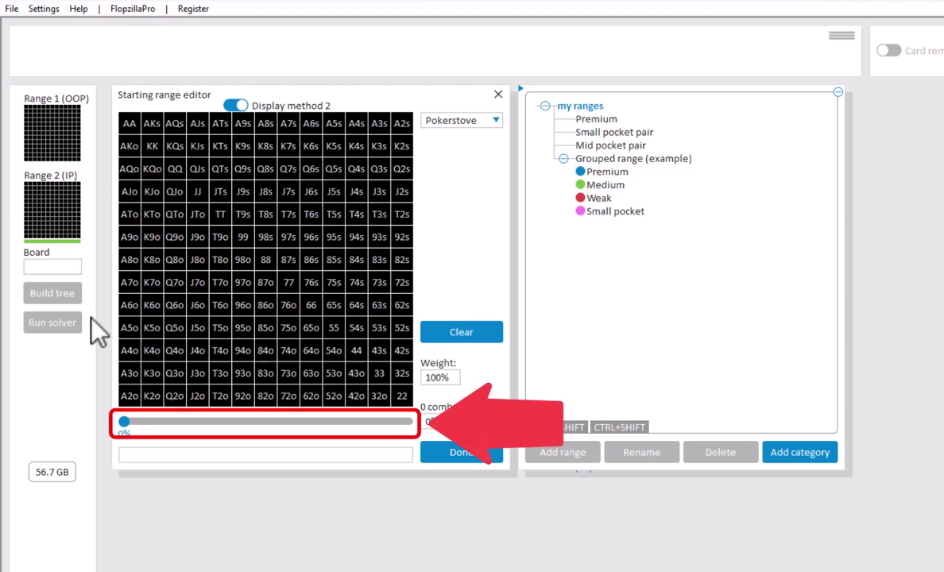
left_click_drag(124, 422, 247, 426)
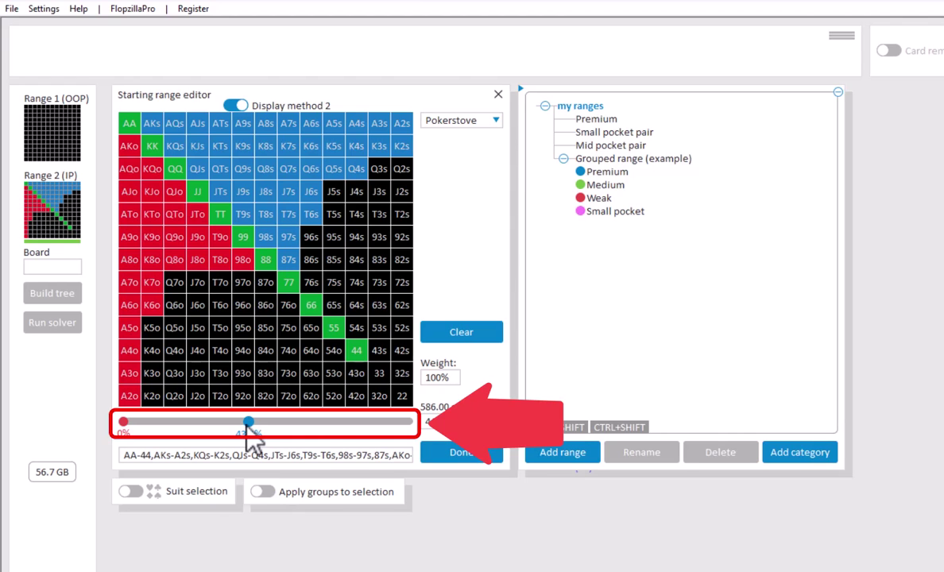
left_click_drag(124, 422, 167, 427)
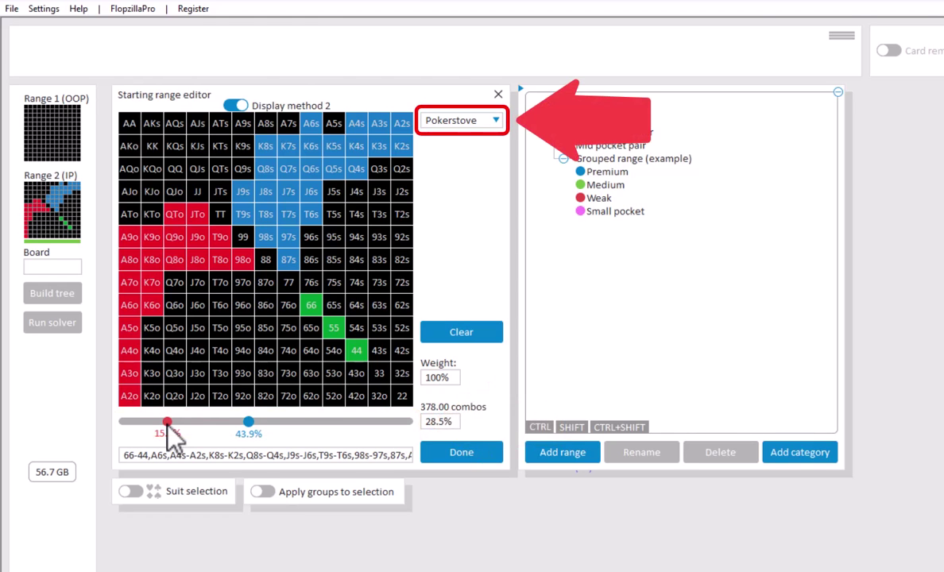
left_click(461, 123)
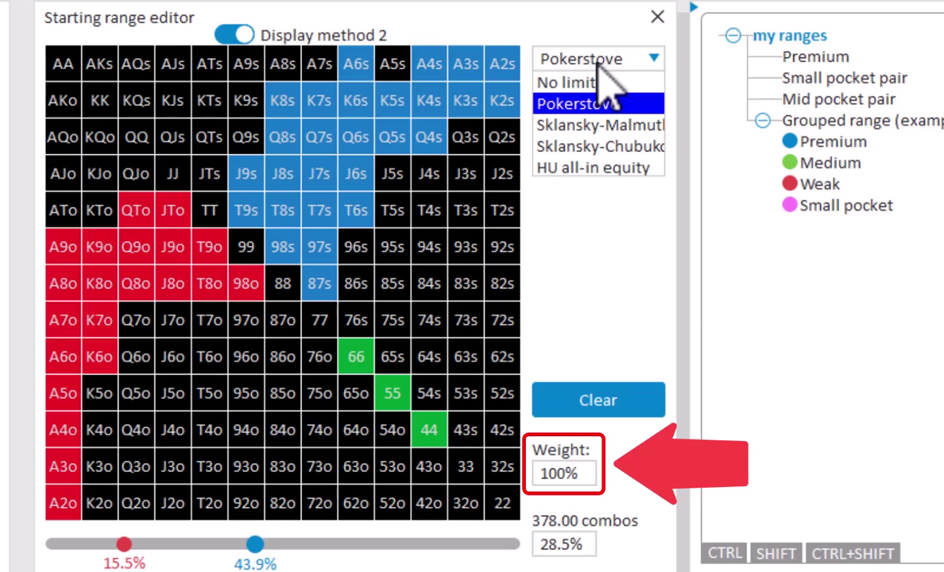
Step: Set the hand weight to 50% and add AJs, ATs, A9s, A8s and A7s to the range at that weight
scroll(643, 327, "down", 4)
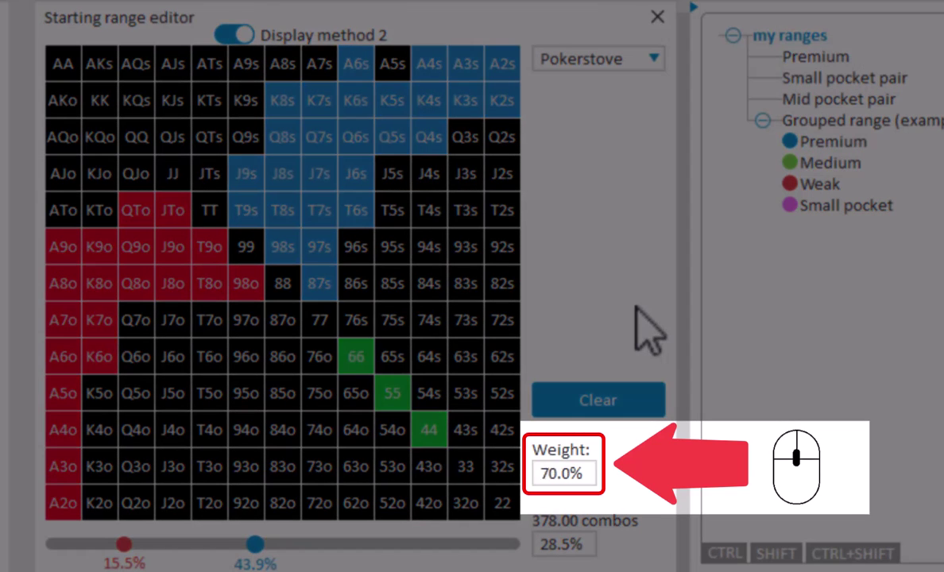
scroll(636, 306, "down", 1)
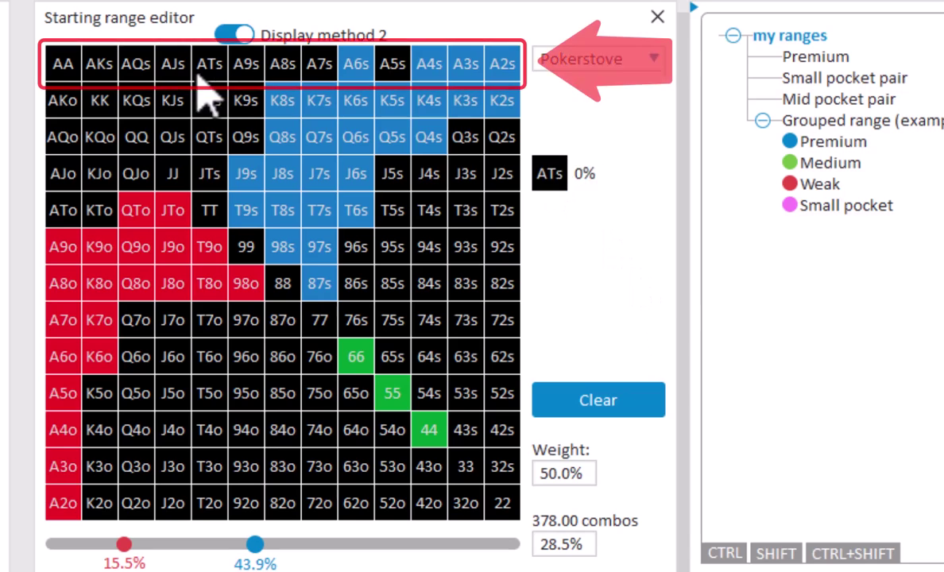
left_click(173, 64)
left_click(212, 66)
left_click(246, 64)
left_click(283, 64)
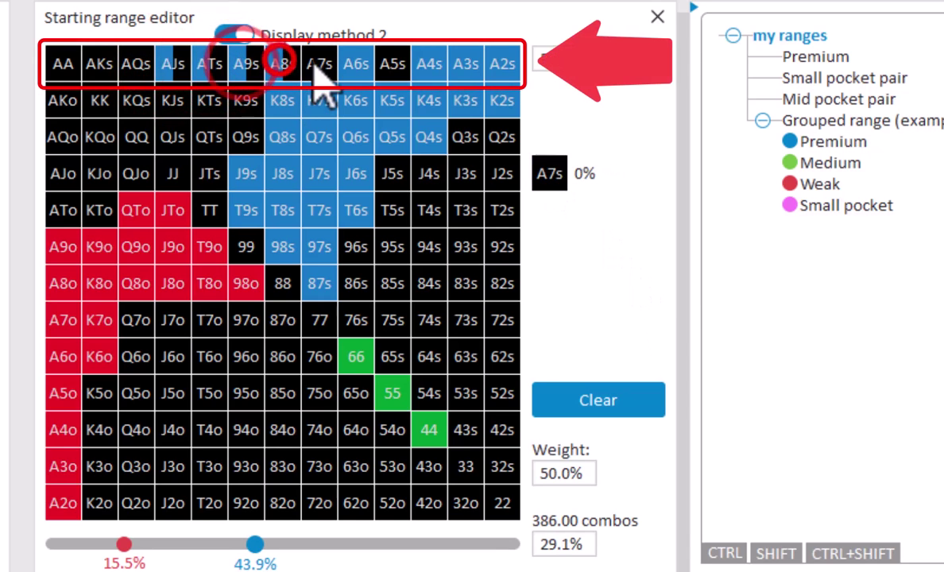
left_click(319, 64)
Step: Compare the weighted suited aces in display methods 1 and 2, and check the weight of A8s
left_click(291, 37)
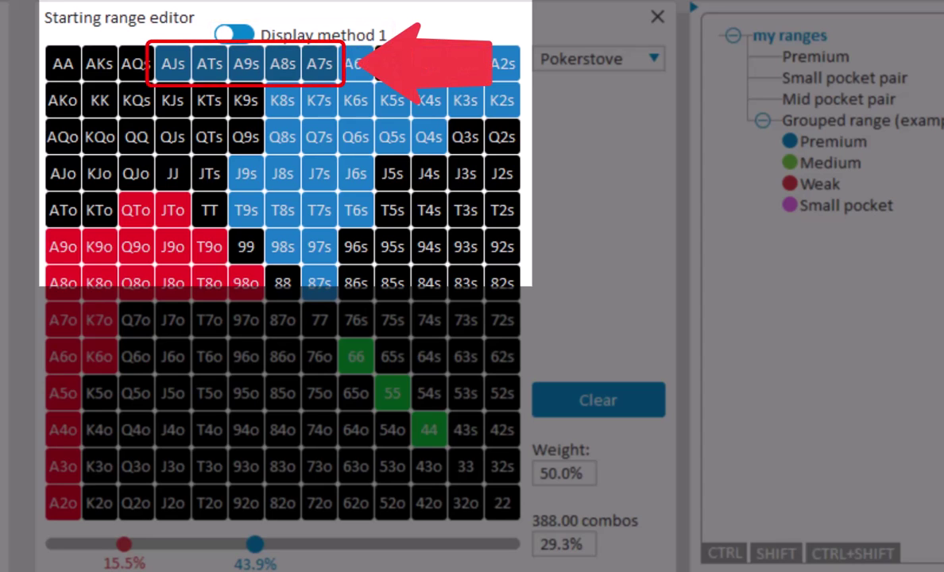
left_click(306, 34)
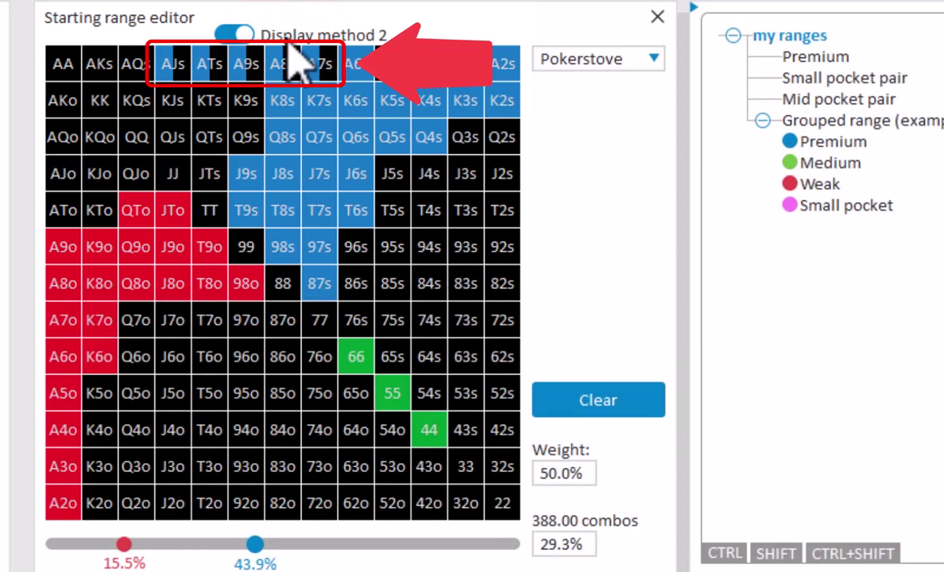
mouse_move(282, 63)
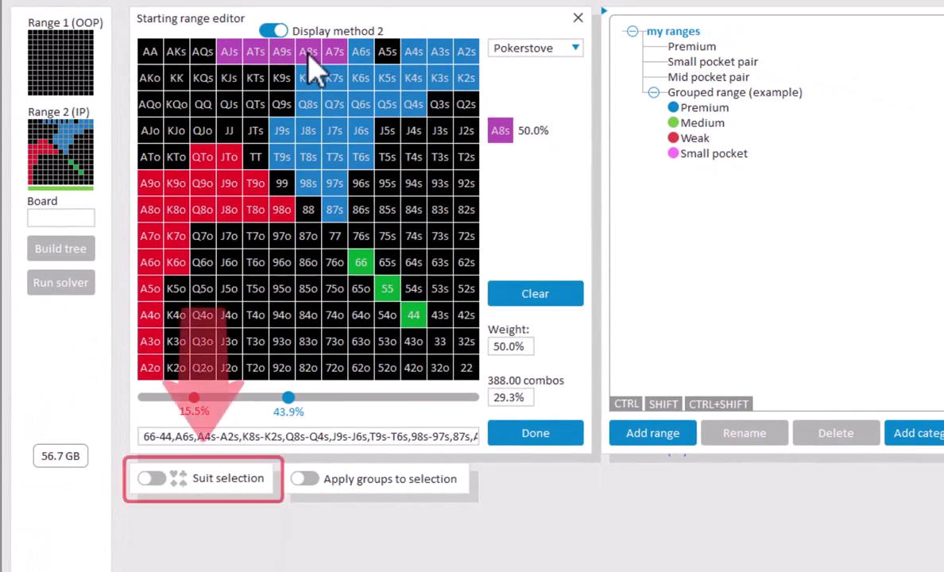
Step: Use suit selection to apply only the heart-heart and club-club combos to AJs through A6s and A4s through A2s
left_click(226, 480)
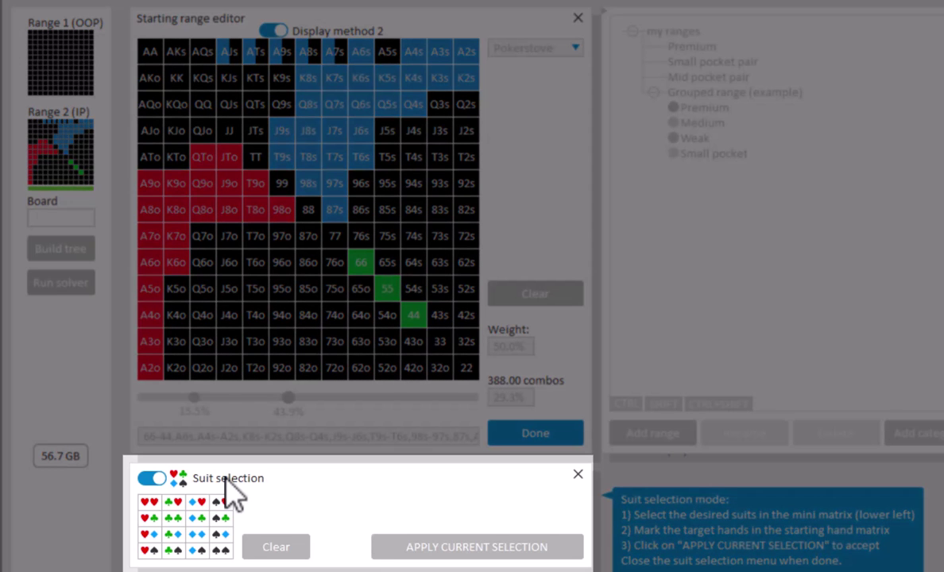
left_click(151, 502)
left_click(172, 517)
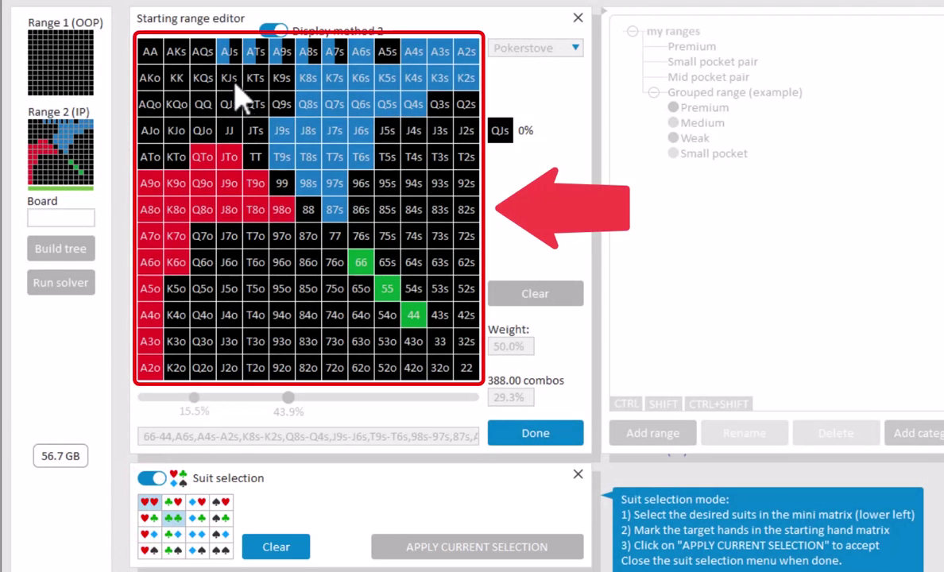
left_click_drag(229, 52, 387, 51)
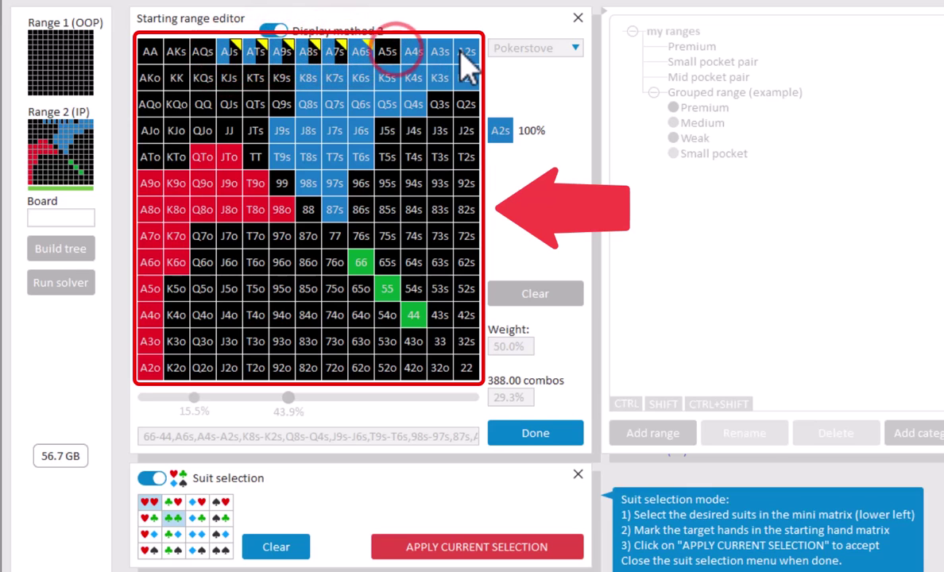
left_click_drag(465, 62, 415, 69)
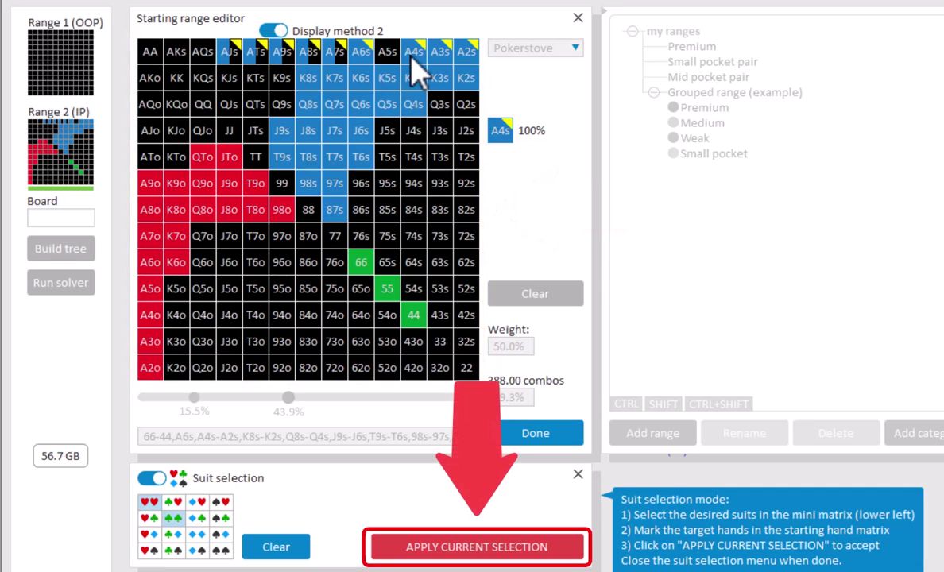
left_click(446, 548)
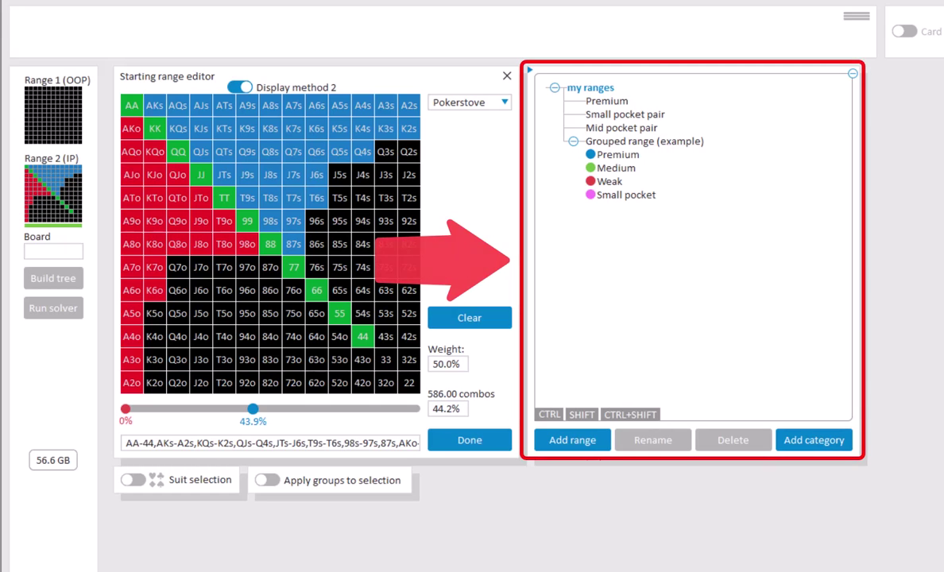
Step: Save the current range as "my range" and place it between Small pocket pair and Mid pocket pair
left_click(572, 439)
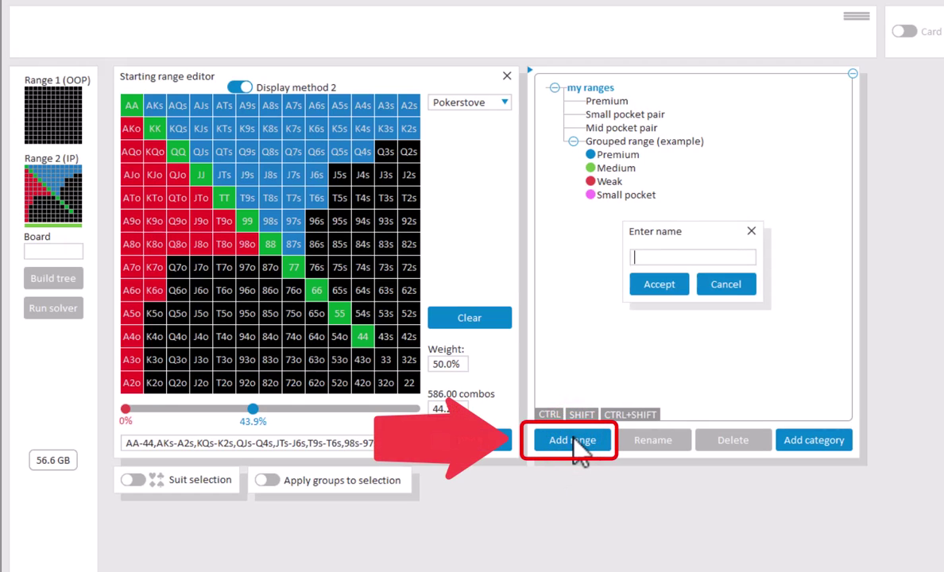
type("my range")
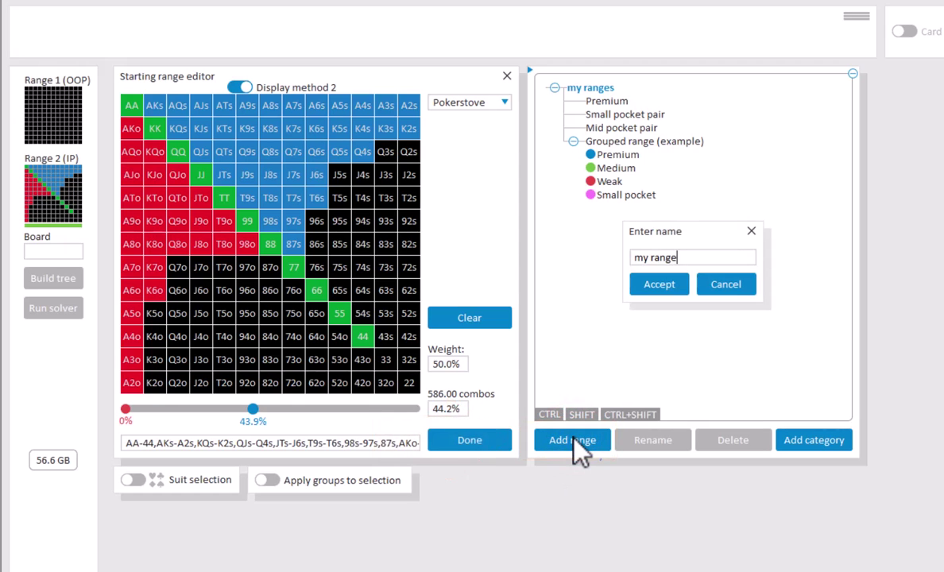
key("Return")
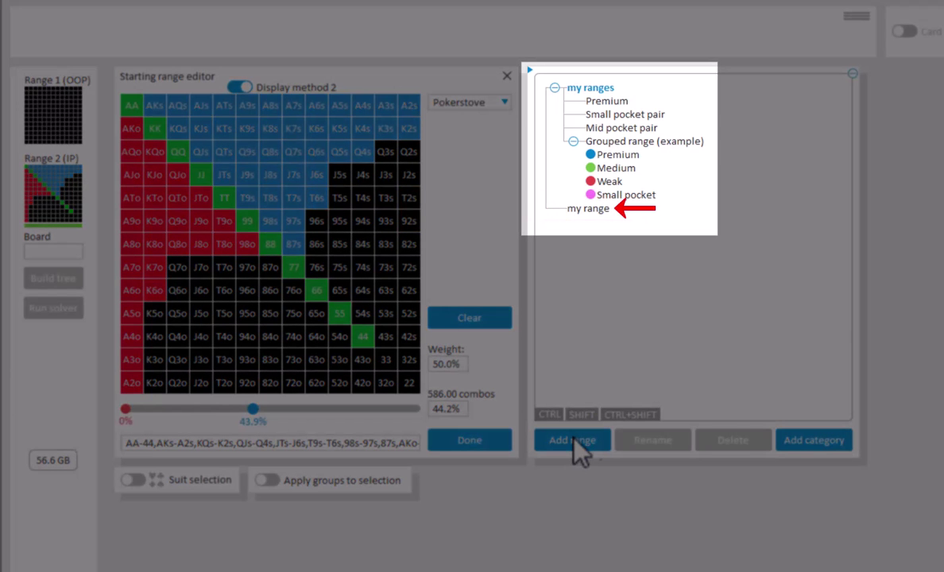
left_click_drag(603, 209, 598, 127)
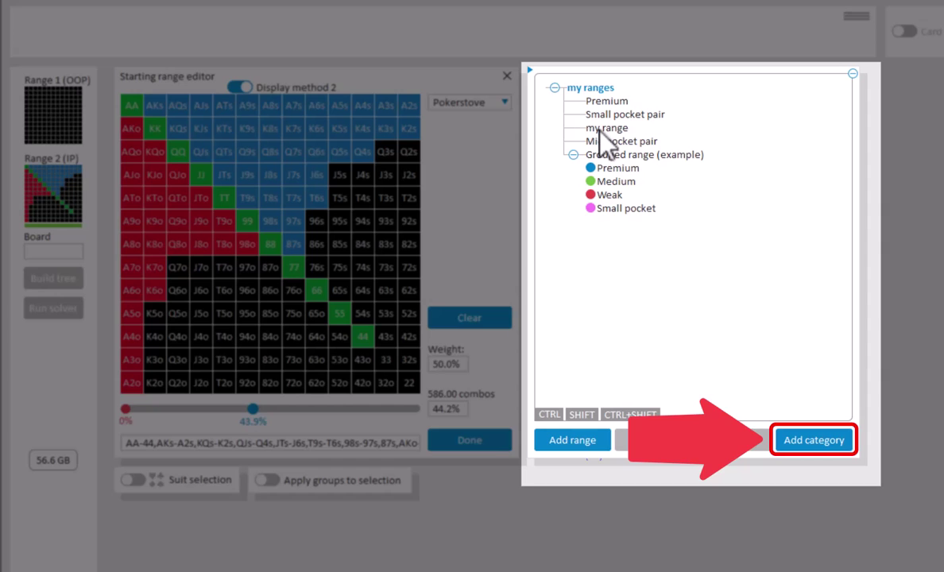
Step: Add a category named "my category" and move "my range" into it
left_click(785, 435)
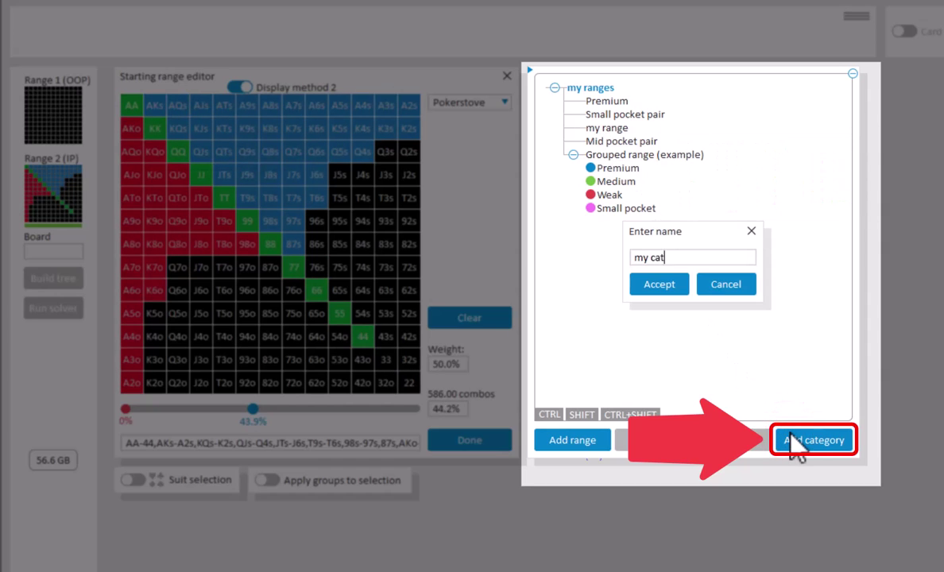
type("my category")
key("Return")
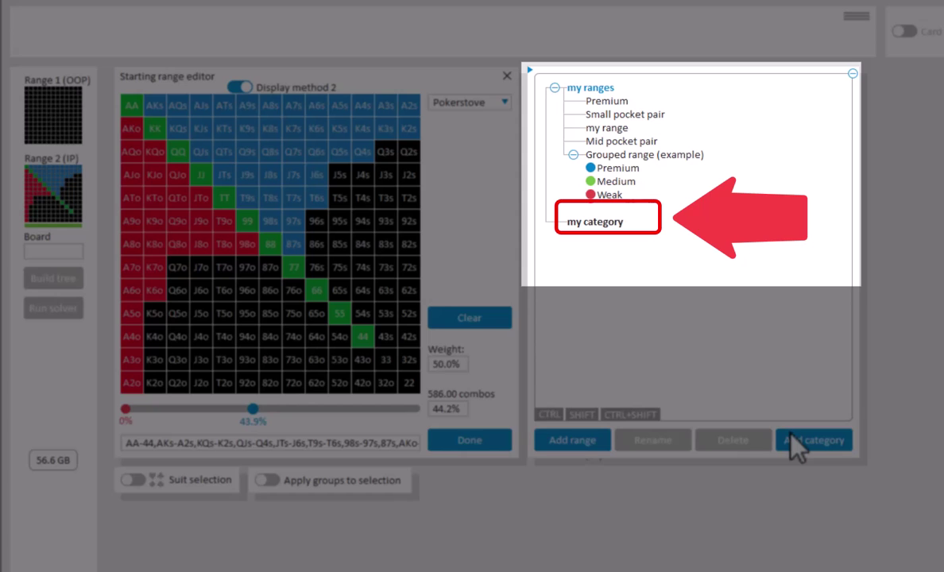
left_click(620, 129)
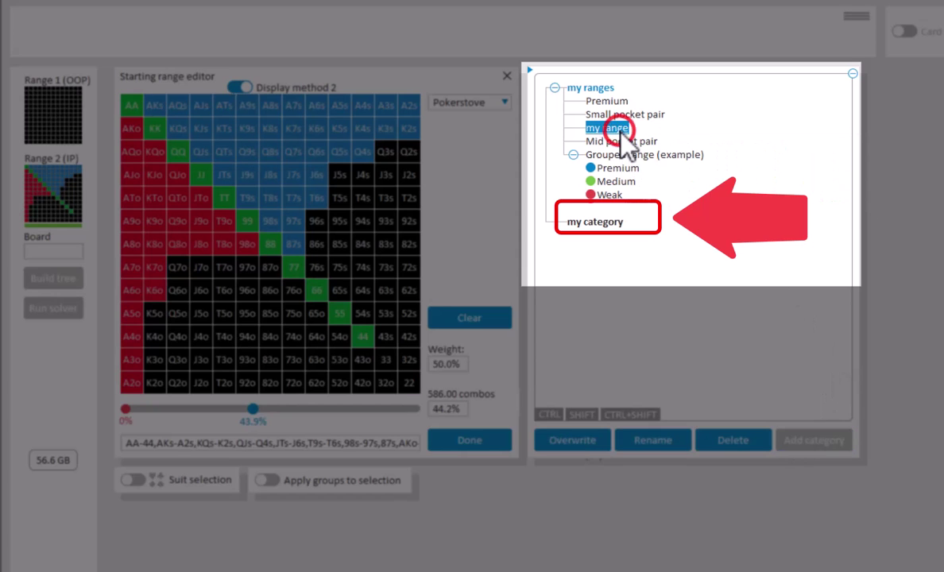
left_click_drag(621, 142, 633, 231)
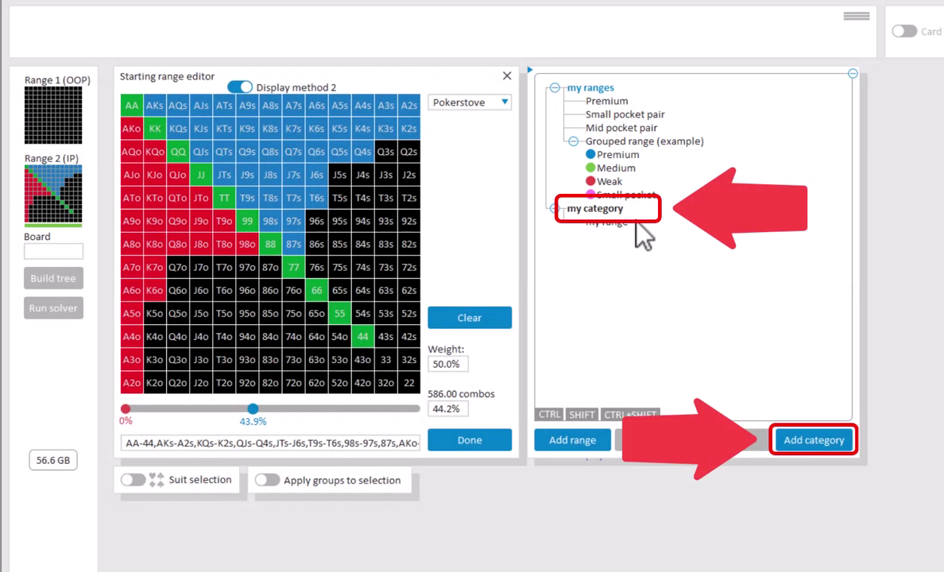
Step: Add a category named "sub-category" inside "my category" and move "my range" into it
double_click(622, 213)
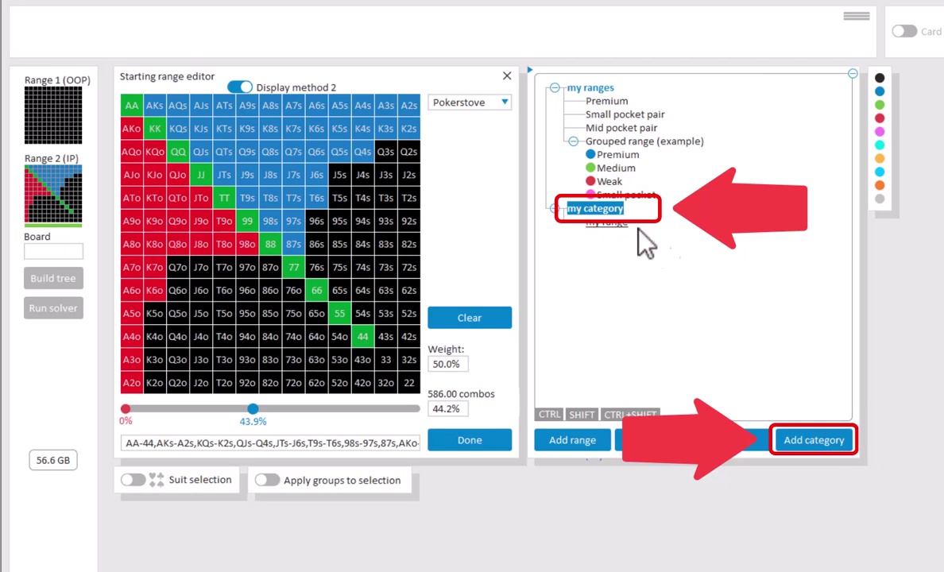
left_click(831, 442)
type("su")
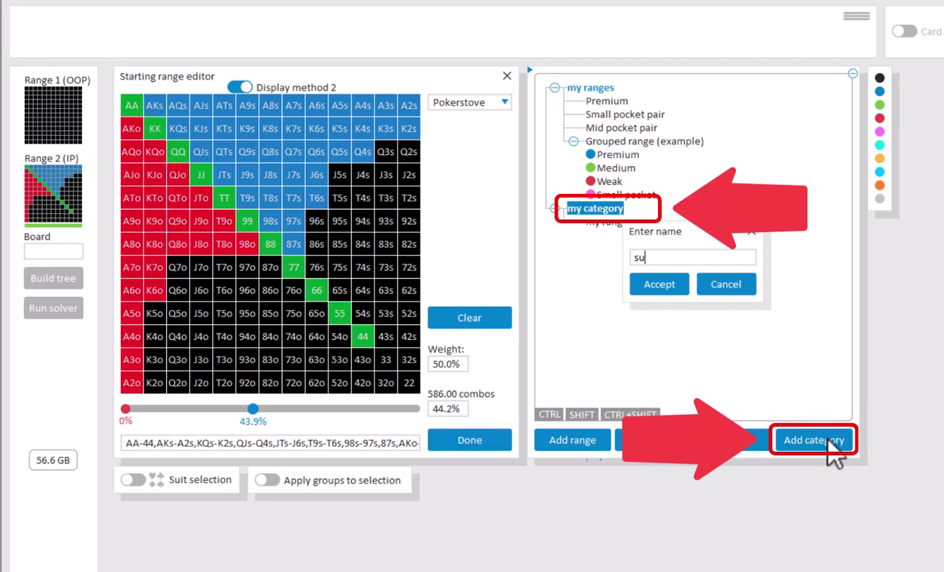
type("b-category")
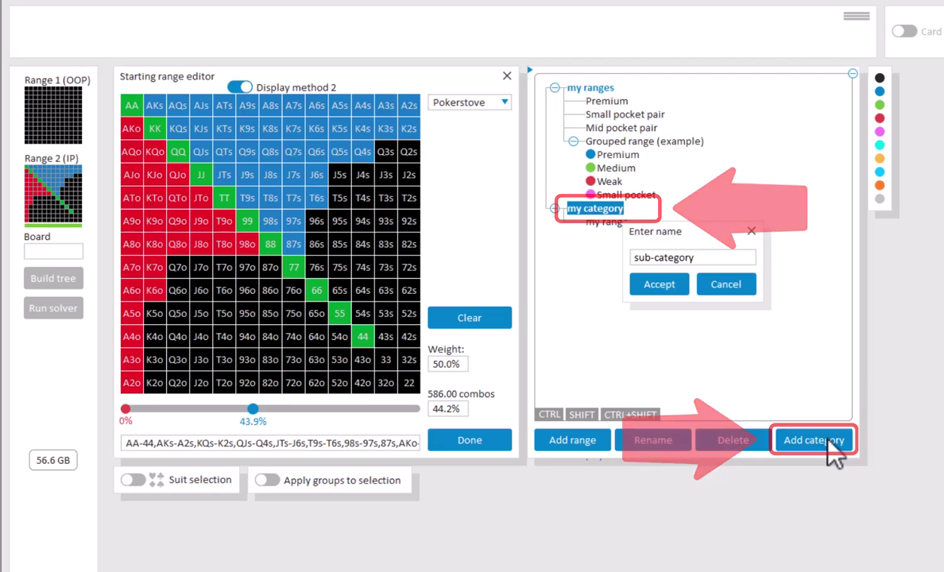
key("Return")
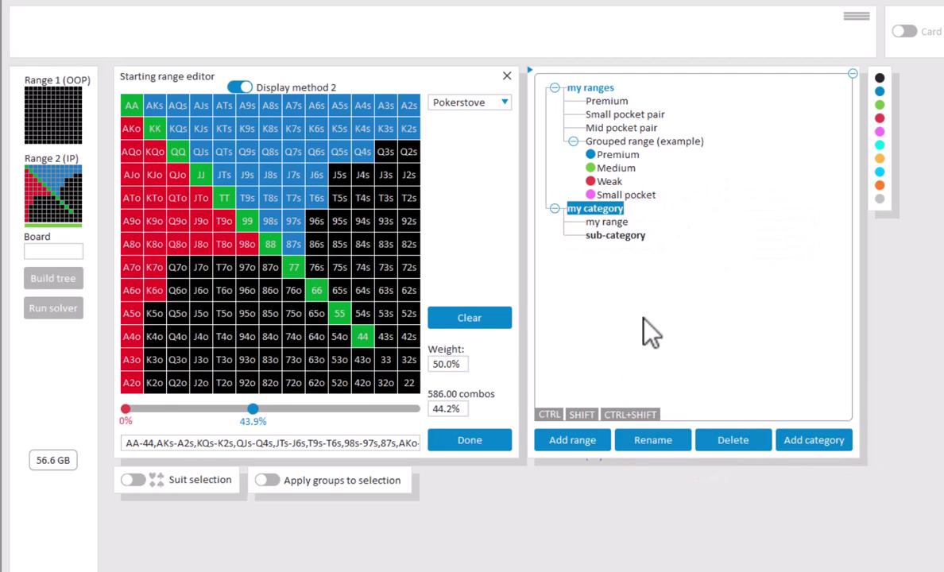
mouse_move(607, 223)
left_mouse_down()
mouse_move(628, 244)
mouse_move(657, 240)
left_mouse_up()
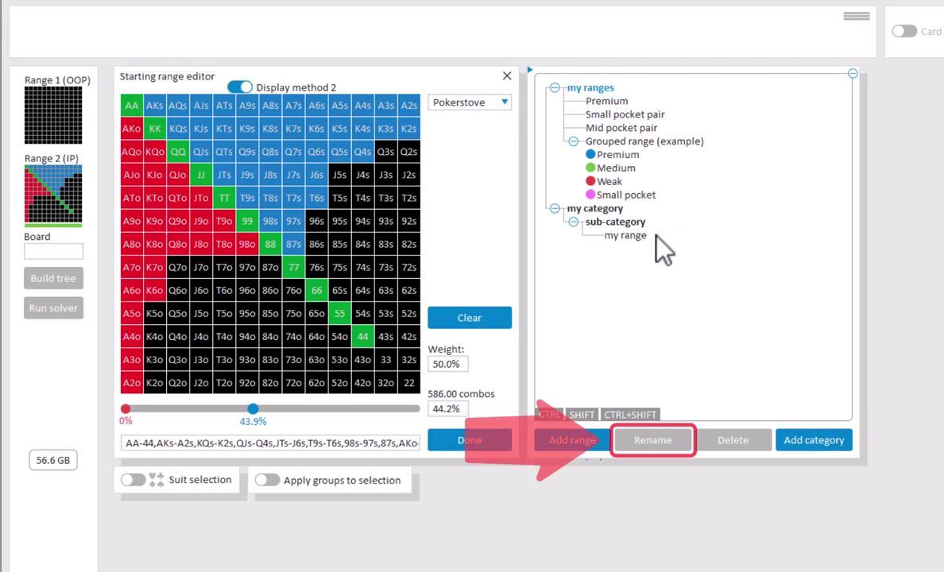
Step: Rename the saved range "my range" to "another name"
left_click(646, 236)
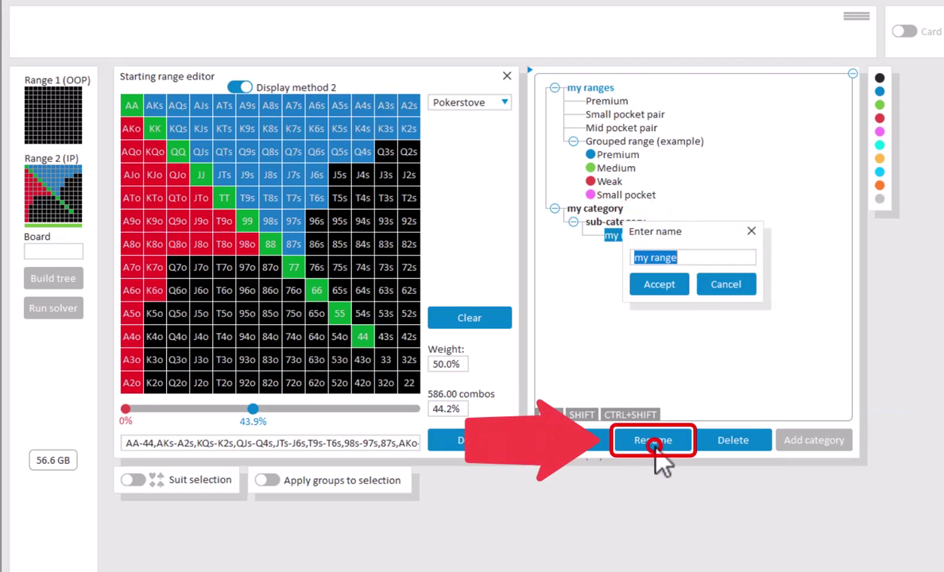
type("another")
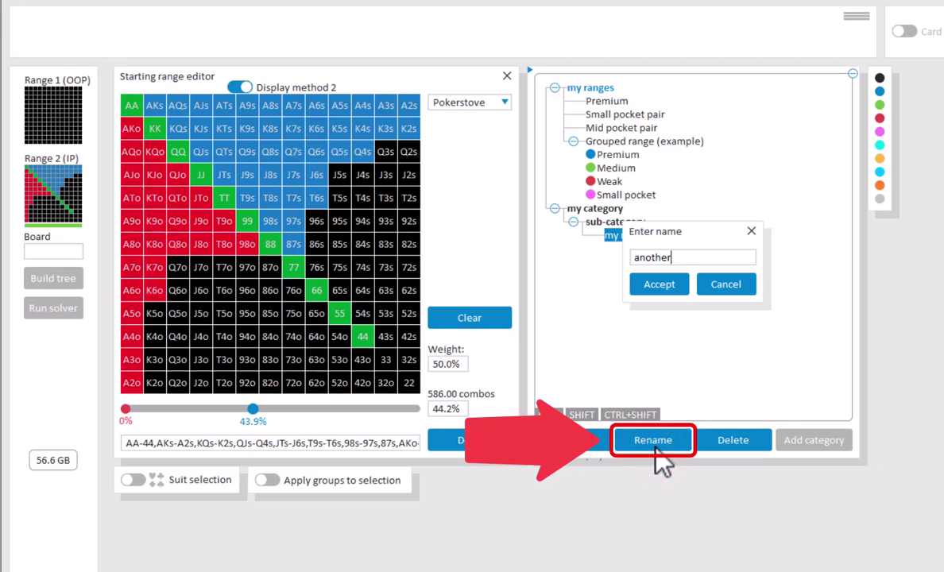
type(" name")
key("Return")
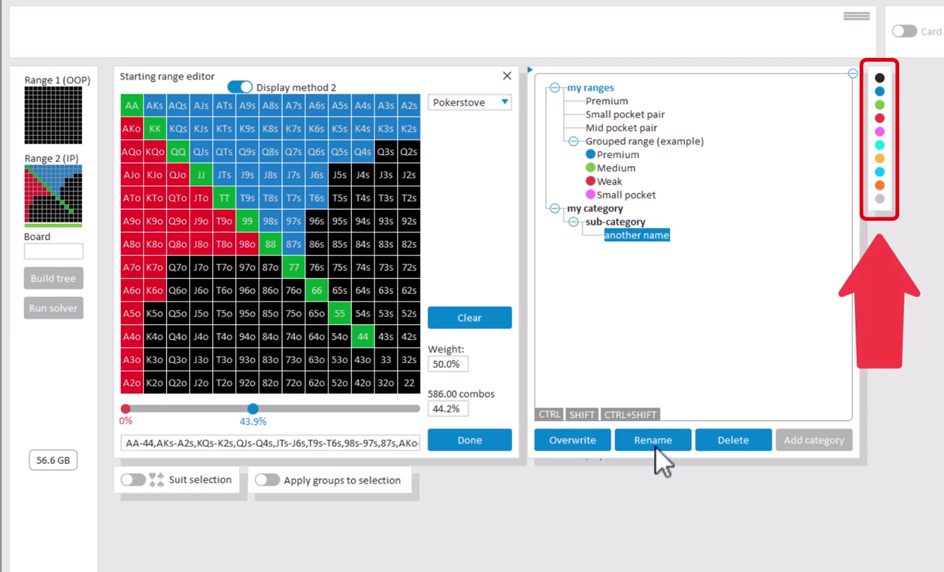
Step: Change the label color of "my category" to green
left_click(614, 208)
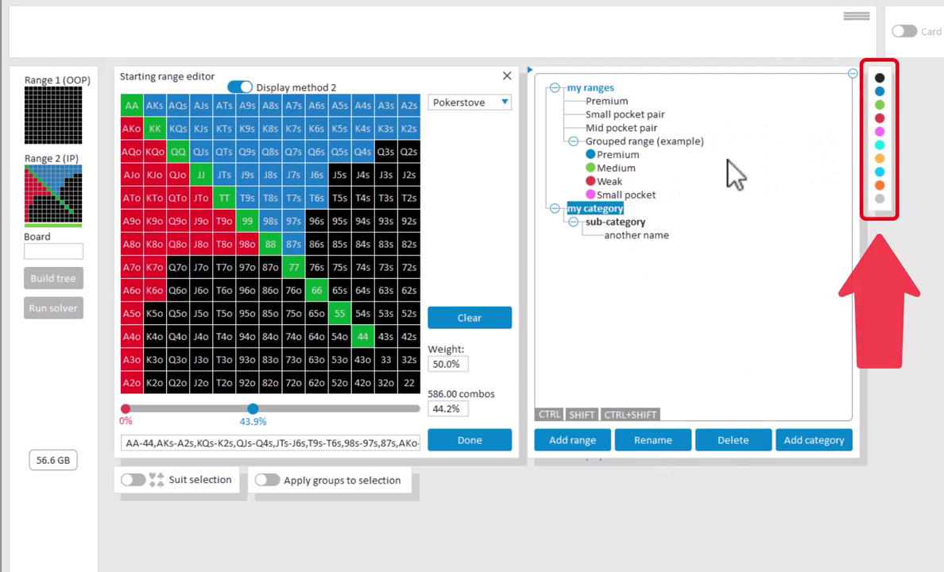
left_click(880, 105)
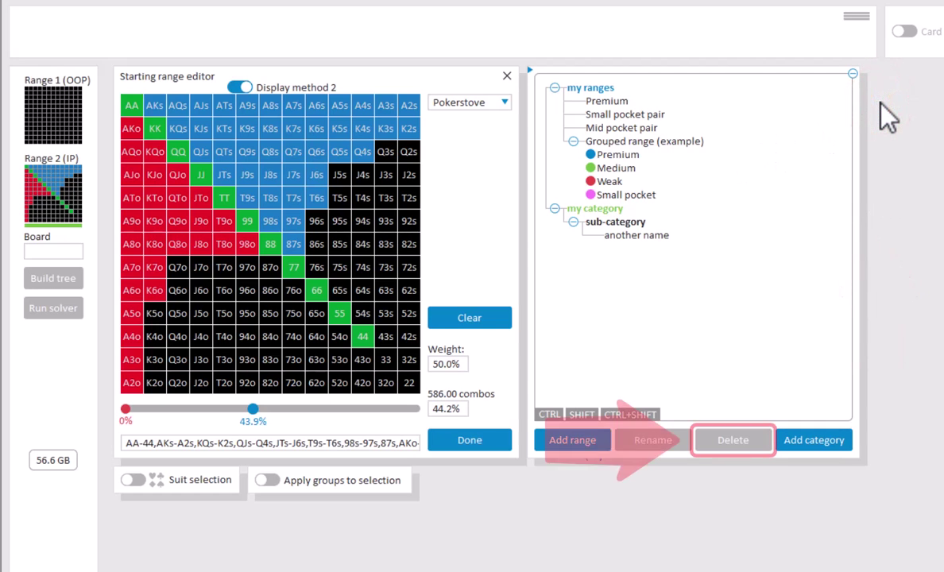
Step: Delete "my category" with its contents from the saved ranges and enlarge the saved-range list
left_click(619, 209)
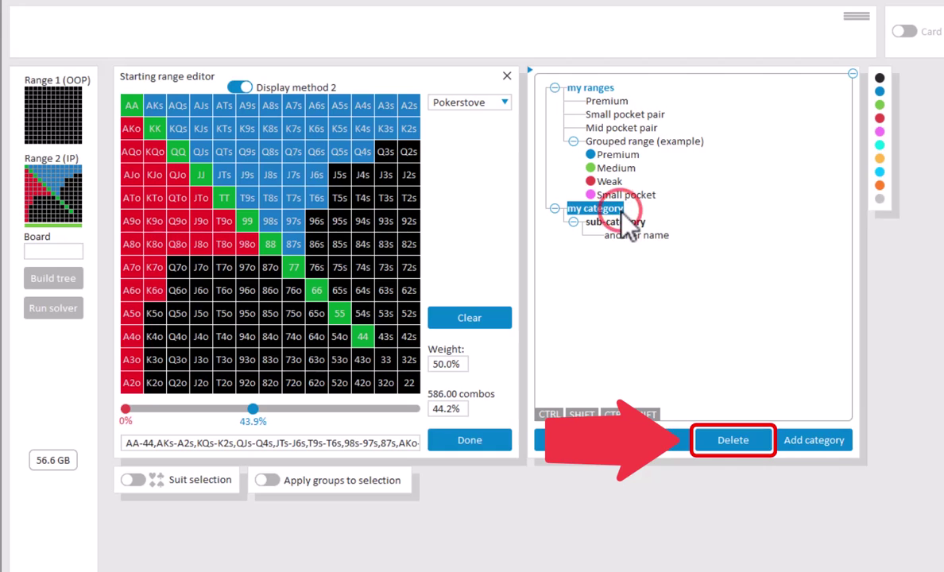
left_click(732, 441)
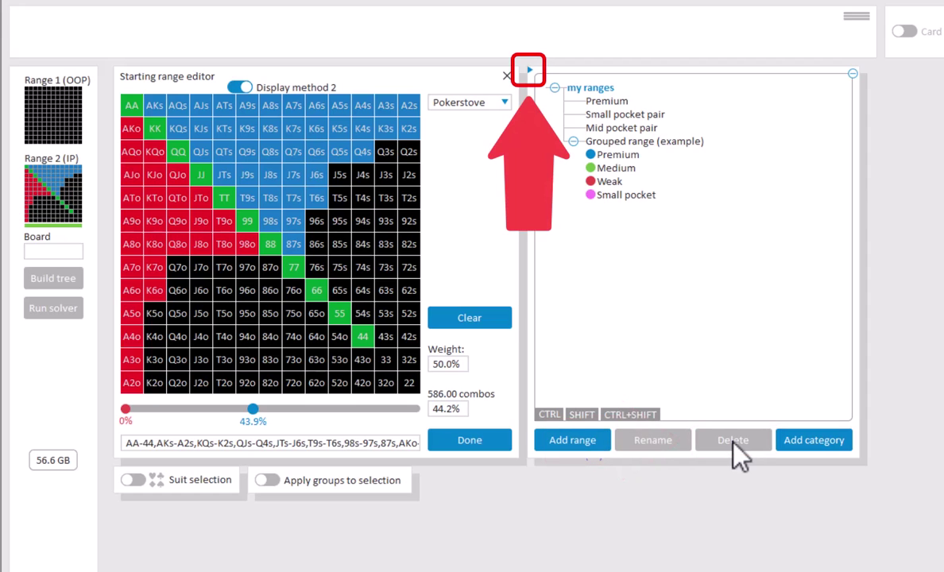
left_click(530, 71)
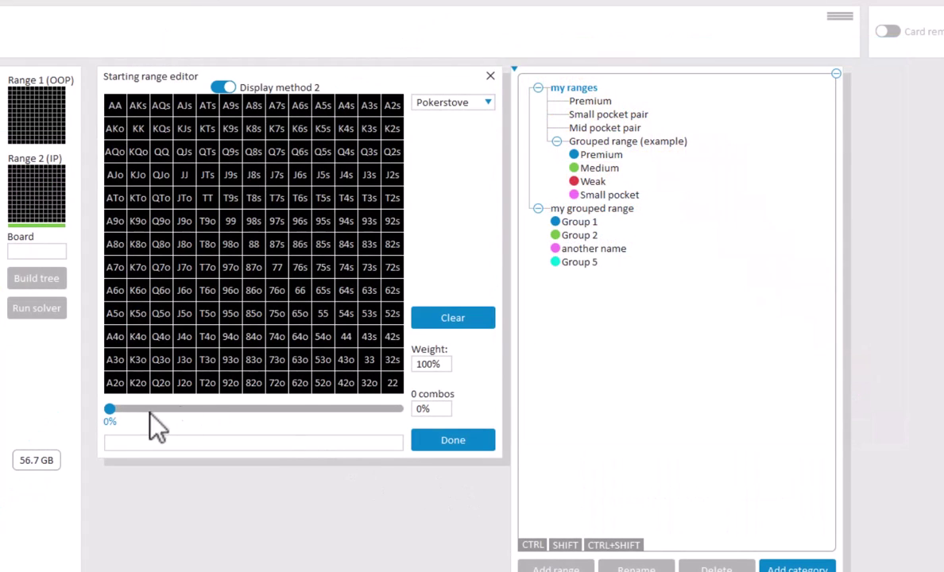
Step: Select the top 40.6% of hands, enable groups for the selection, and assign the suited ace, king and queen hands to Group 2
left_click_drag(110, 410, 228, 412)
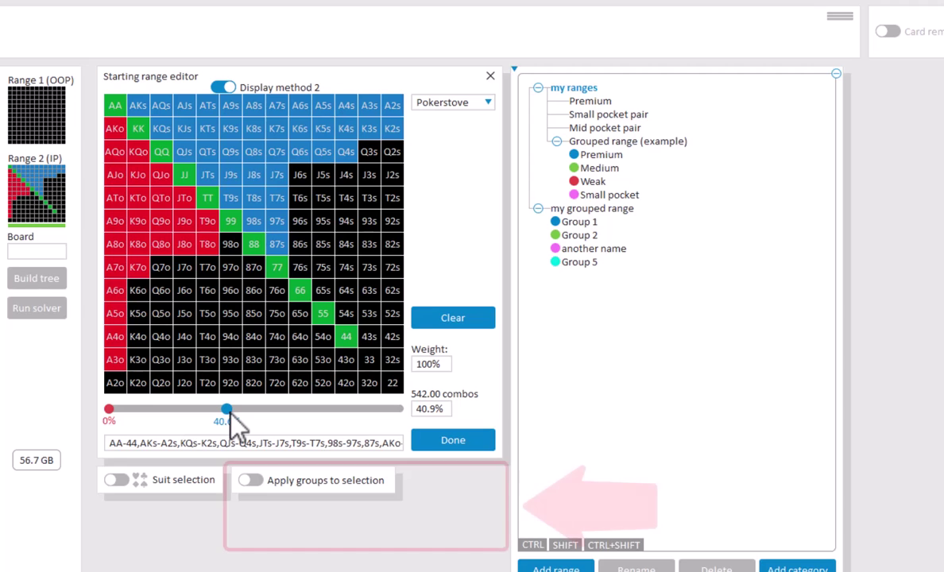
left_click(300, 480)
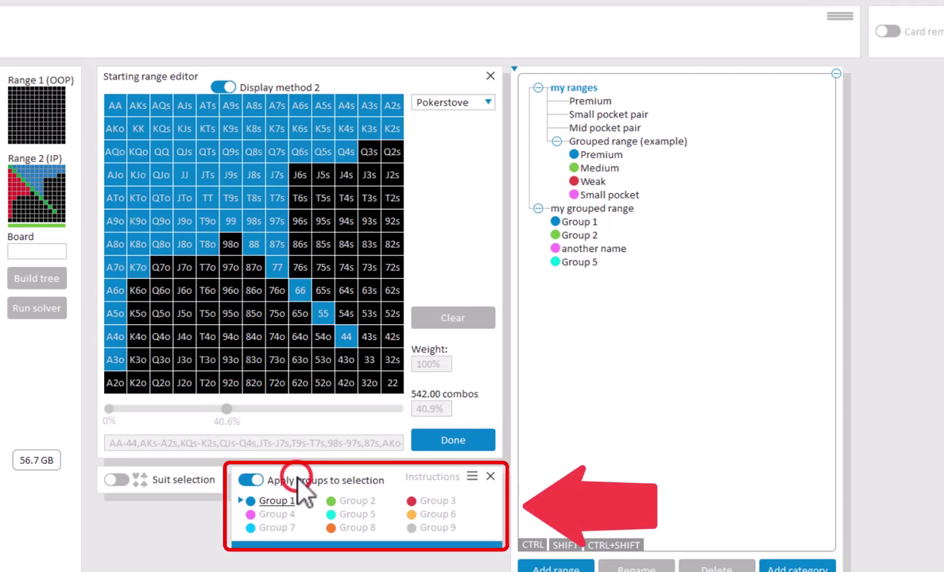
left_click(352, 502)
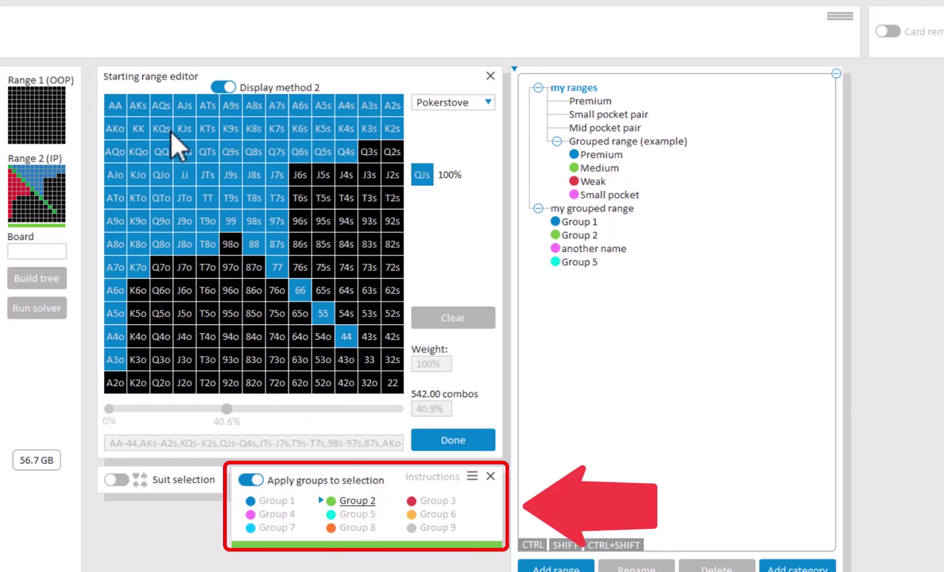
mouse_move(138, 105)
left_mouse_down()
mouse_move(374, 119)
mouse_move(397, 130)
mouse_move(249, 143)
mouse_move(177, 135)
mouse_move(199, 159)
mouse_move(351, 155)
left_mouse_up()
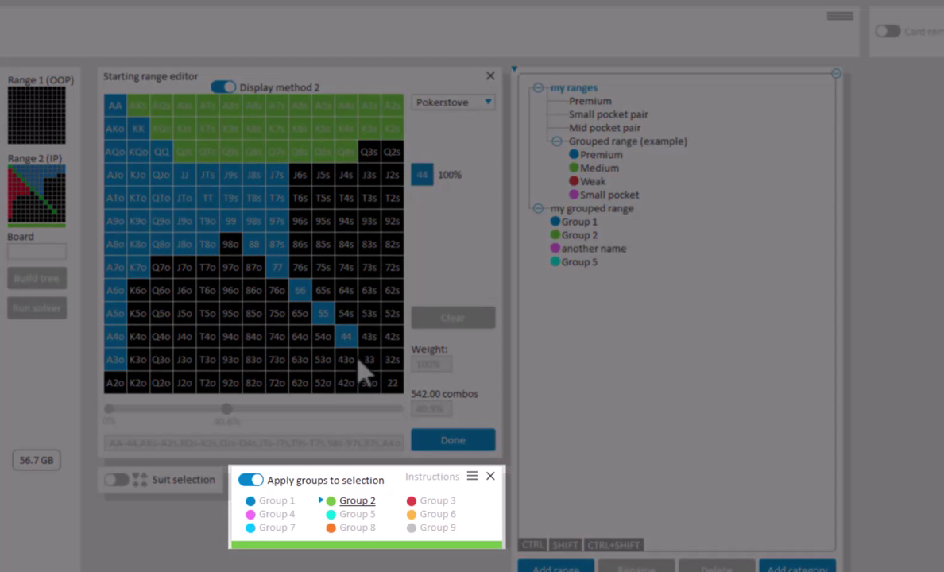
Step: Combine Group 3 with Group 4, set Group 4's weight to 2, and apply the mix to JTs–J7s, T9s–T7s, 98s–97s and 87s
left_click(437, 502)
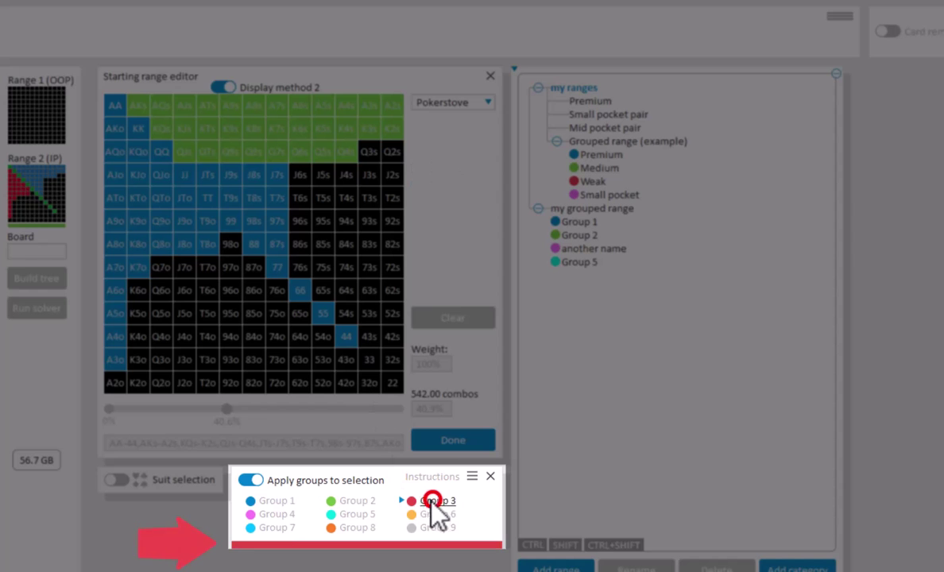
left_click(276, 515)
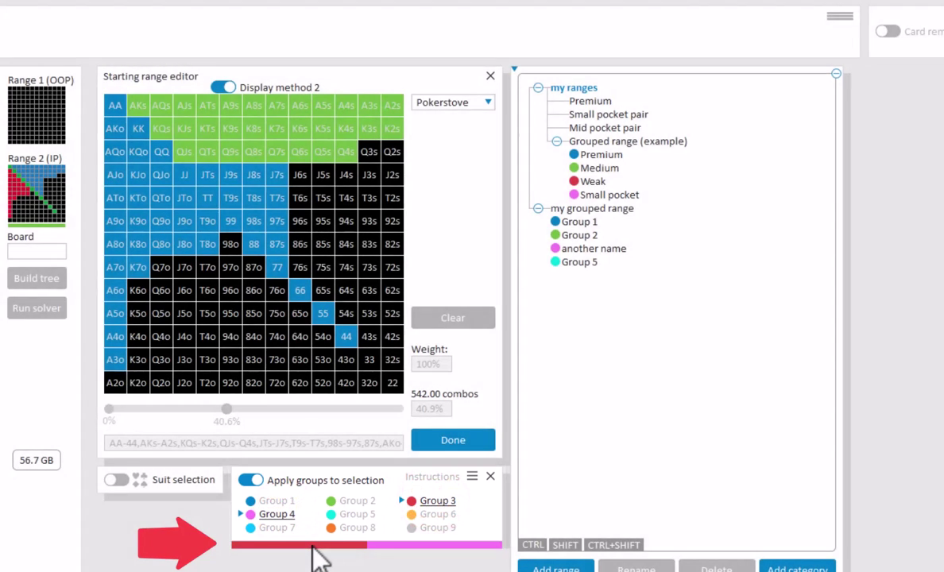
left_click(313, 546)
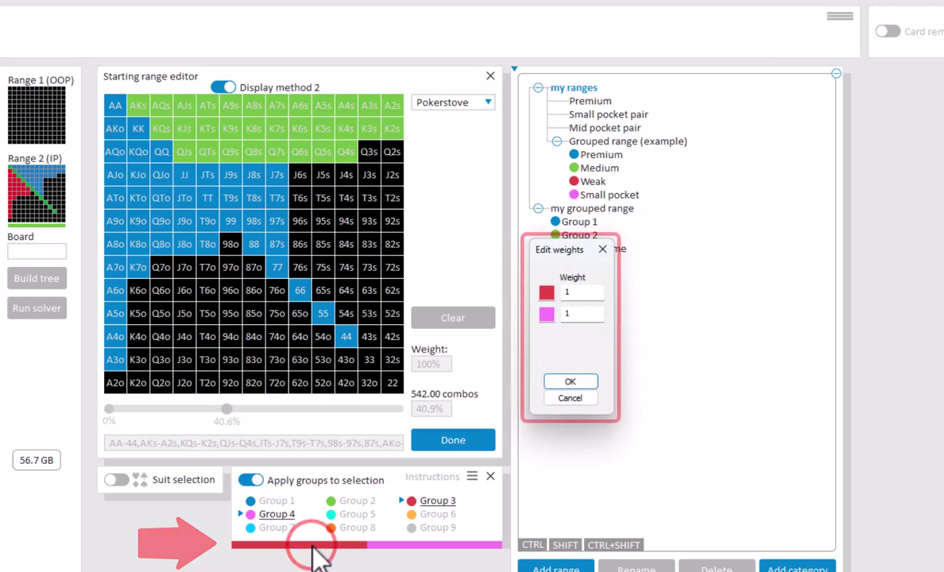
double_click(572, 314)
type("2")
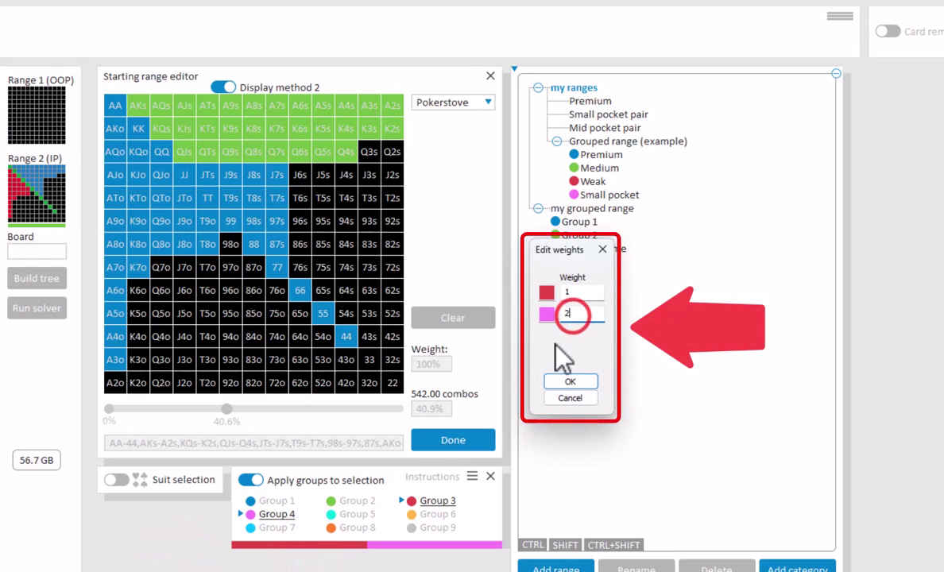
left_click(570, 382)
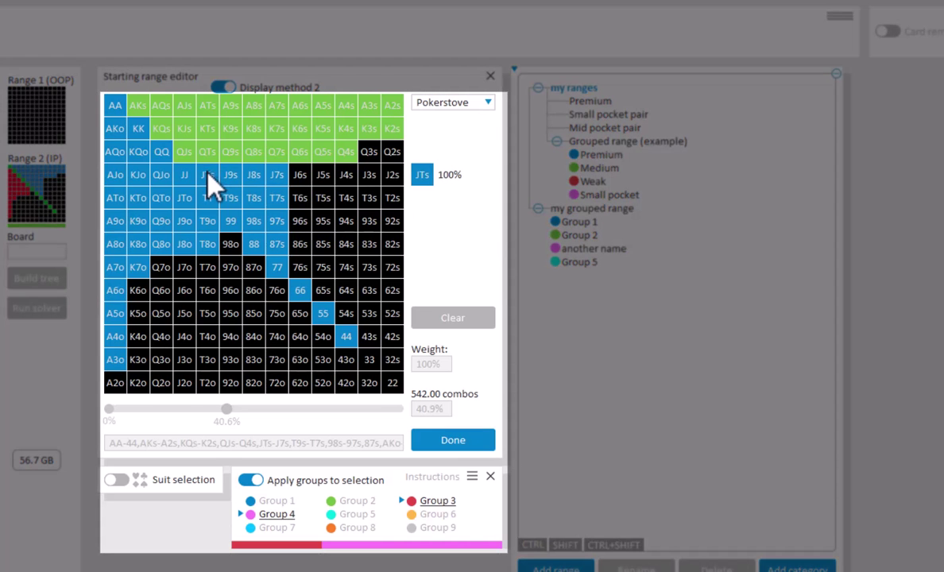
mouse_move(205, 170)
left_mouse_down()
mouse_move(279, 181)
mouse_move(288, 240)
mouse_move(250, 209)
left_mouse_up()
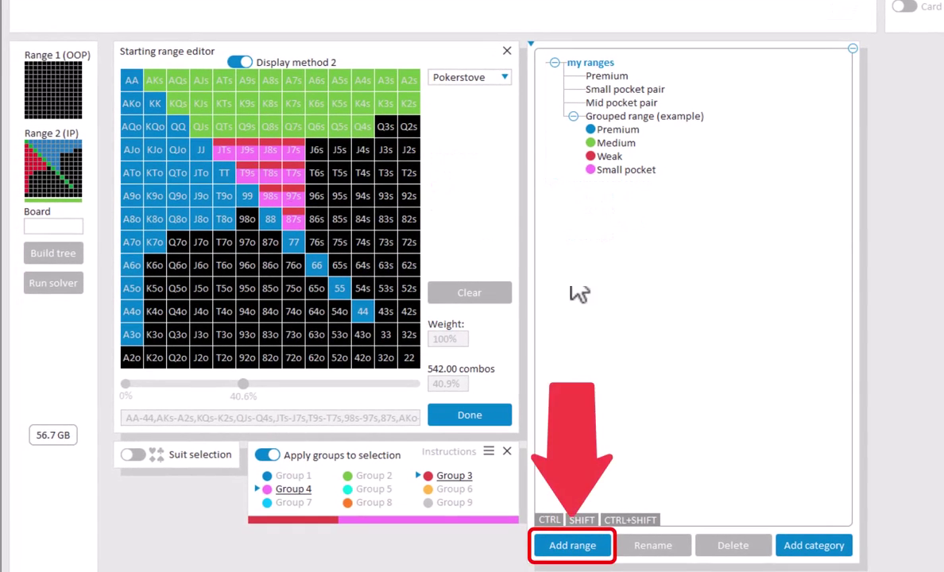
Step: Save the grouped selection as a new range named "grouped range"
left_click(581, 547)
type("group")
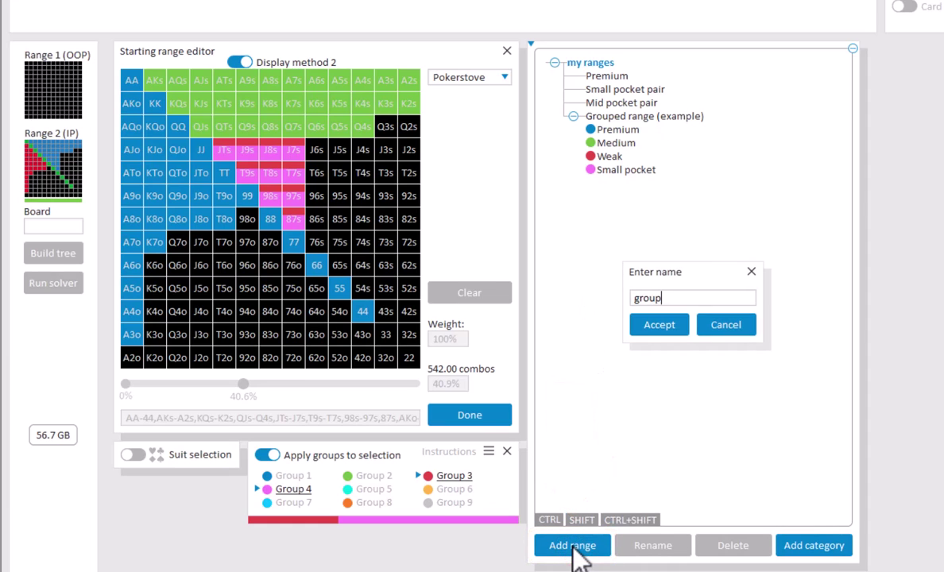
type("ed range")
key("Return")
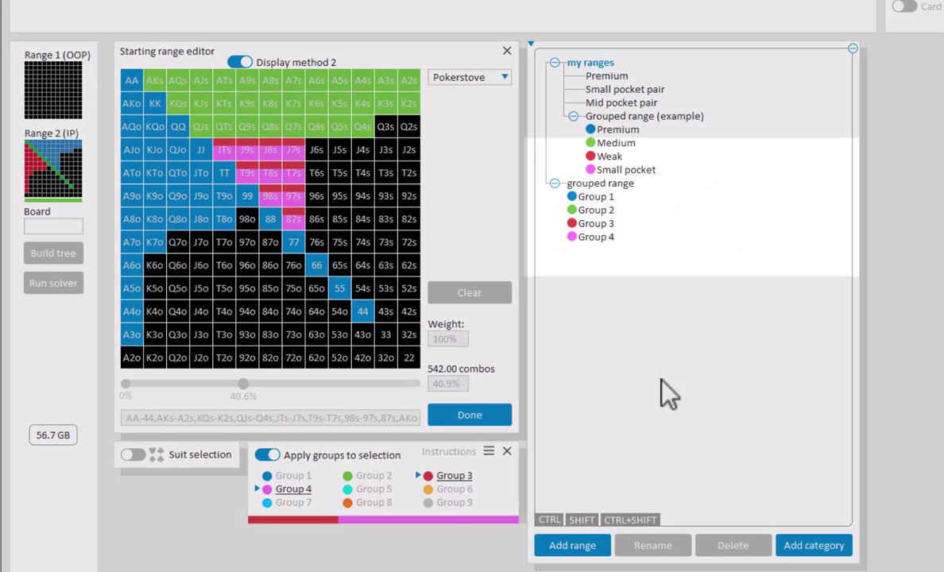
Step: Rename Group 4 inside the saved "grouped range" to "custom name"
mouse_move(630, 179)
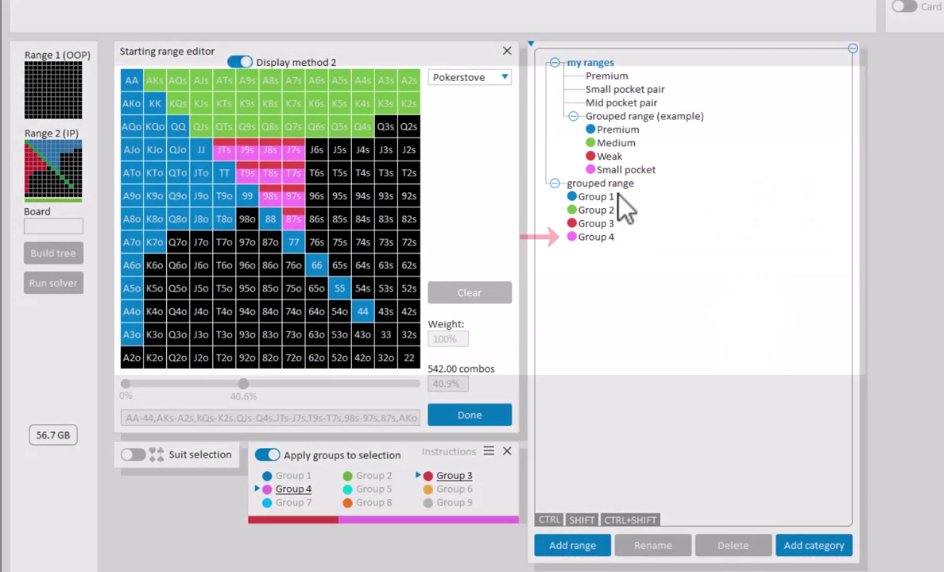
mouse_move(608, 247)
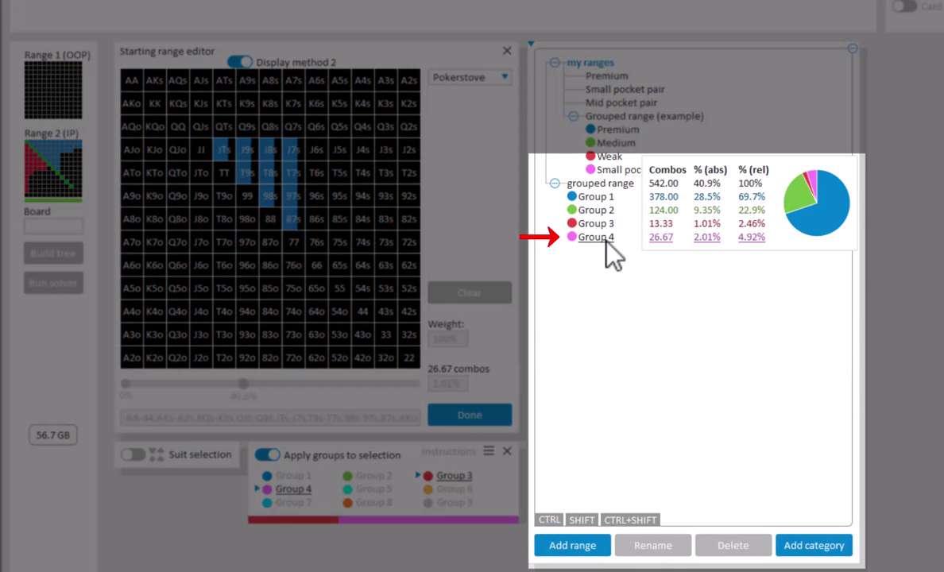
left_click(604, 239)
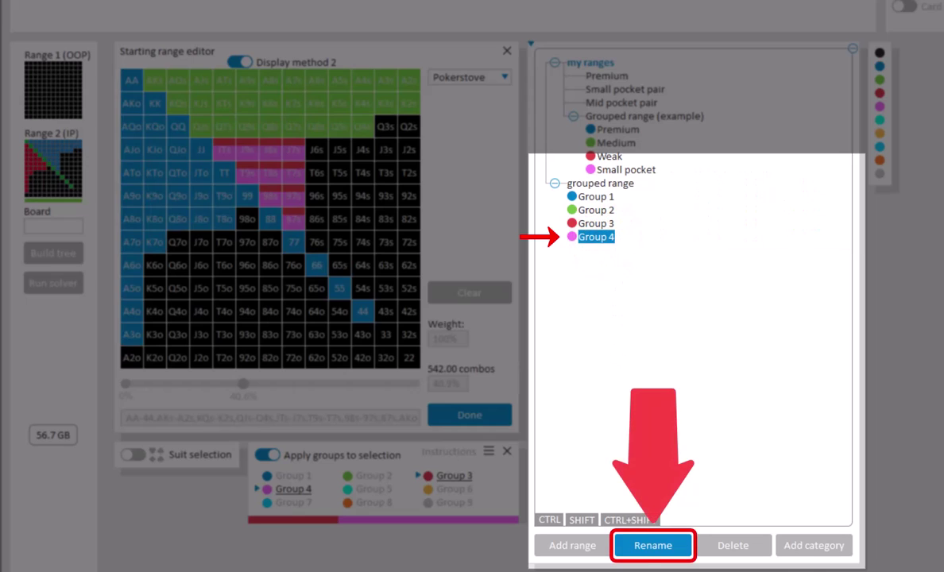
left_click(636, 546)
type("cust")
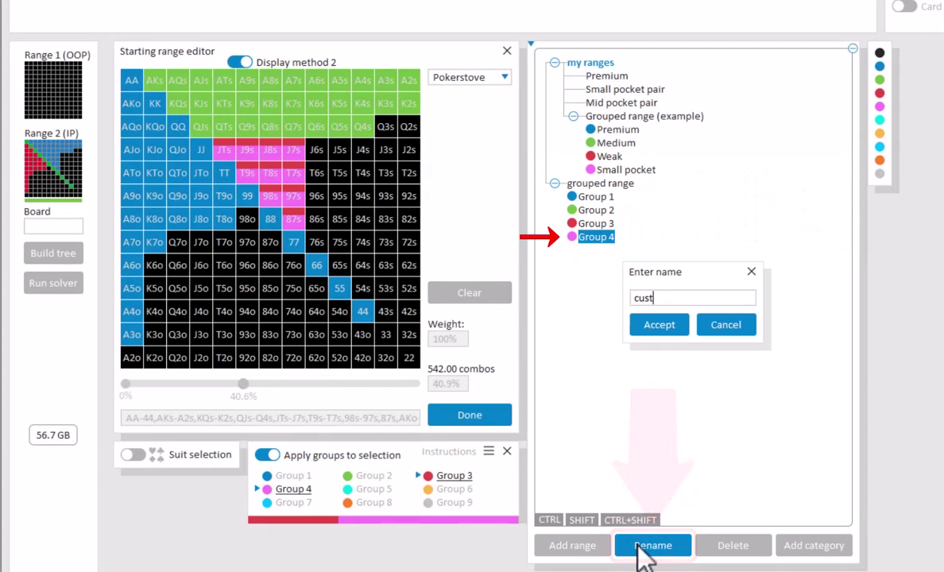
type("on name")
key("Return")
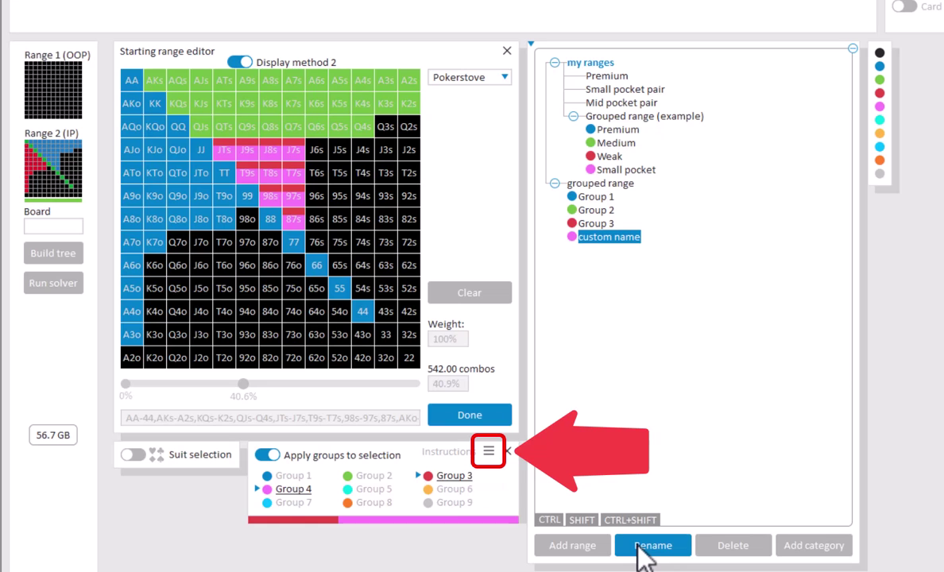
Step: Give group 1 the custom name "my name" in the group settings
left_click(489, 453)
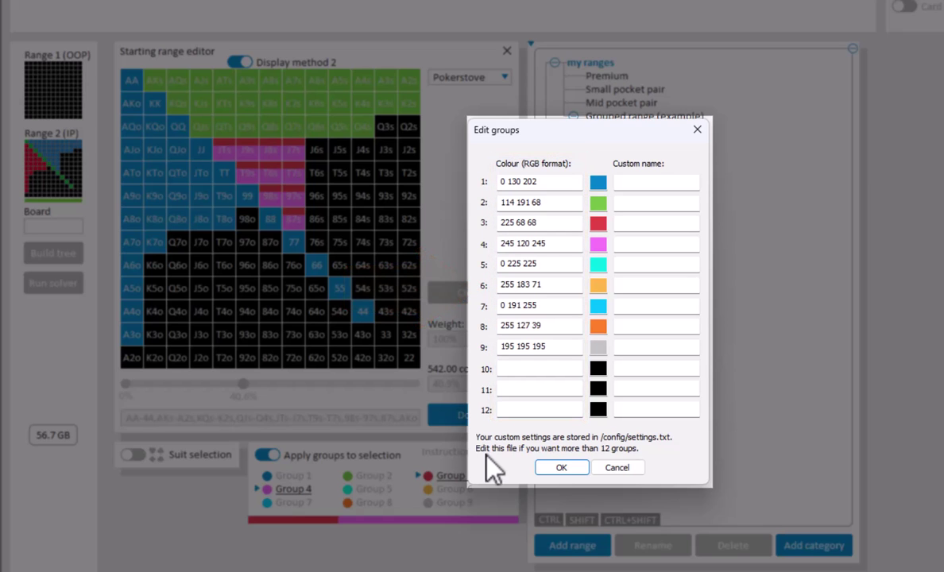
left_click(647, 181)
type("my nam")
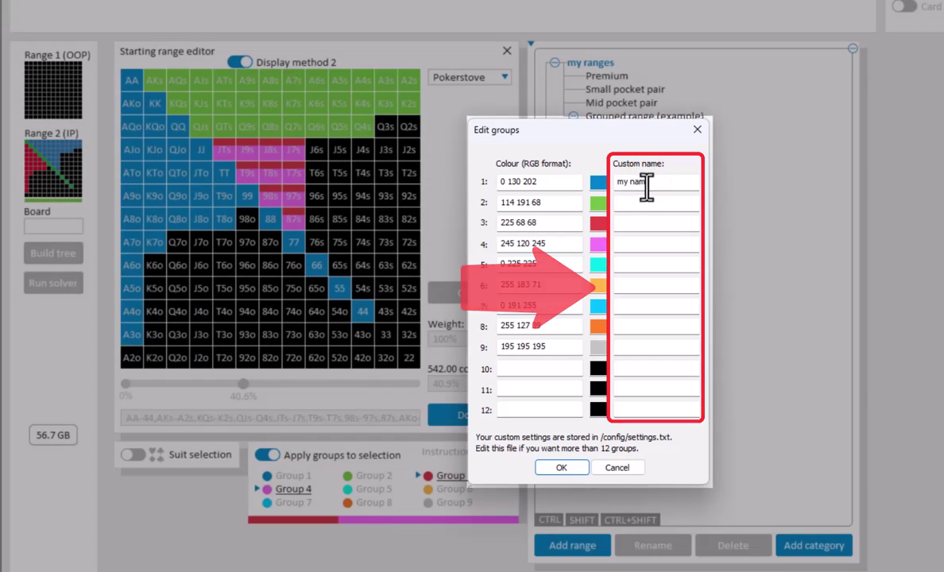
type("e")
left_click(561, 467)
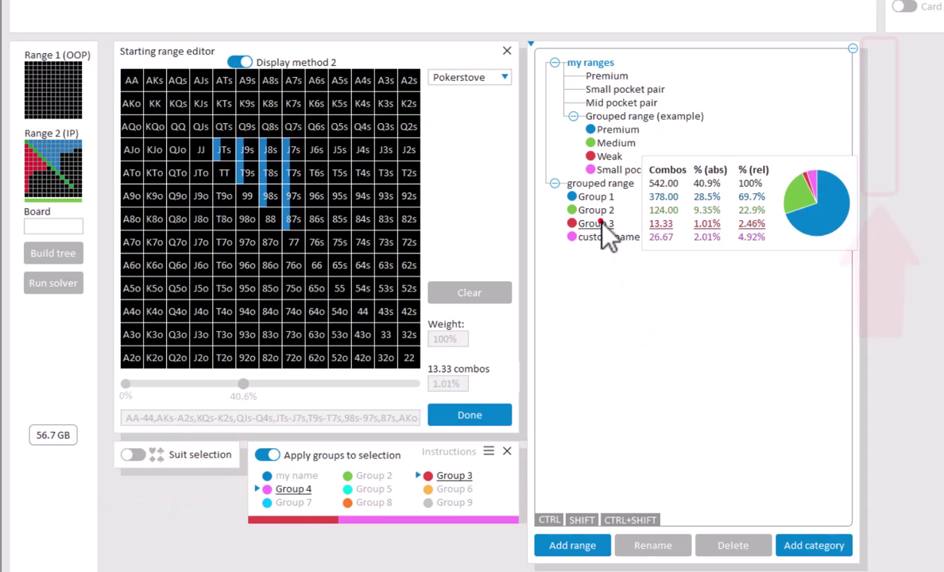
Step: Load the entire saved "grouped range" into the hand matrix and clear the matrix again
left_click(602, 224)
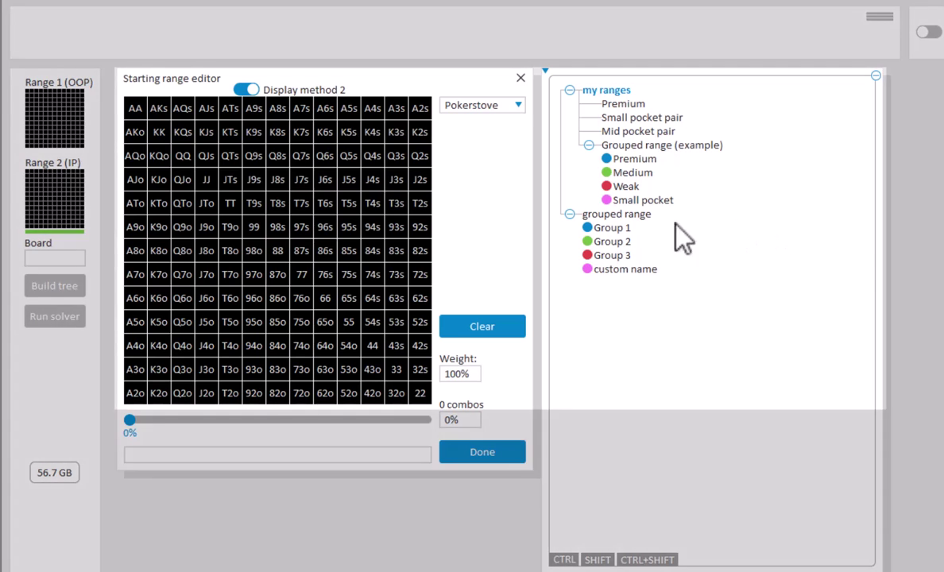
left_click(616, 213)
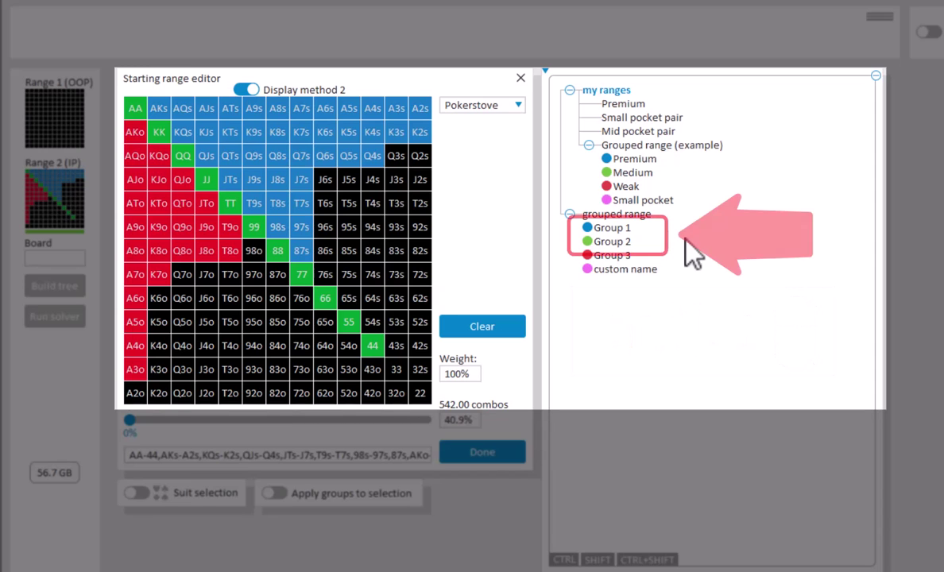
left_click(522, 328)
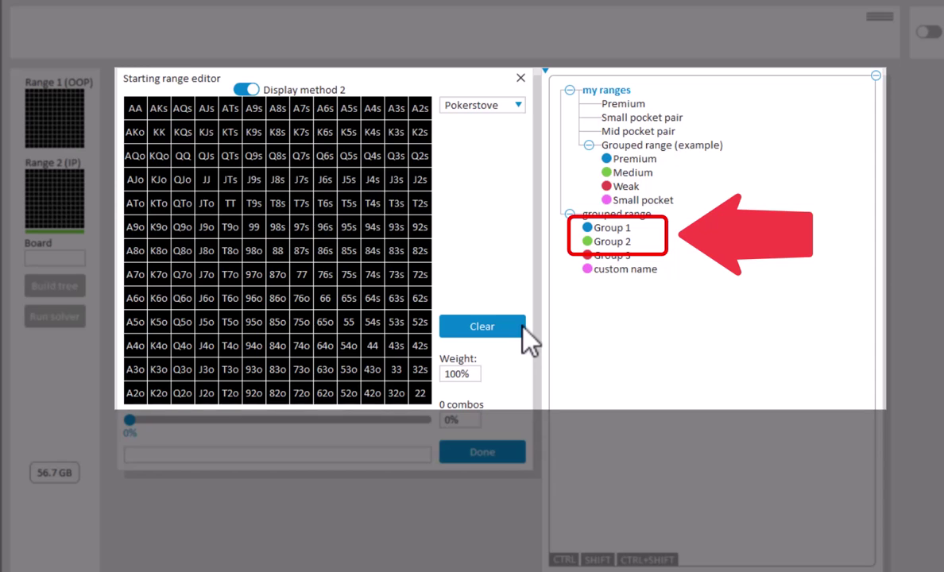
Step: Load Group 1 of "grouped range" into the hand matrix and add Group 2 to it
left_click(613, 227)
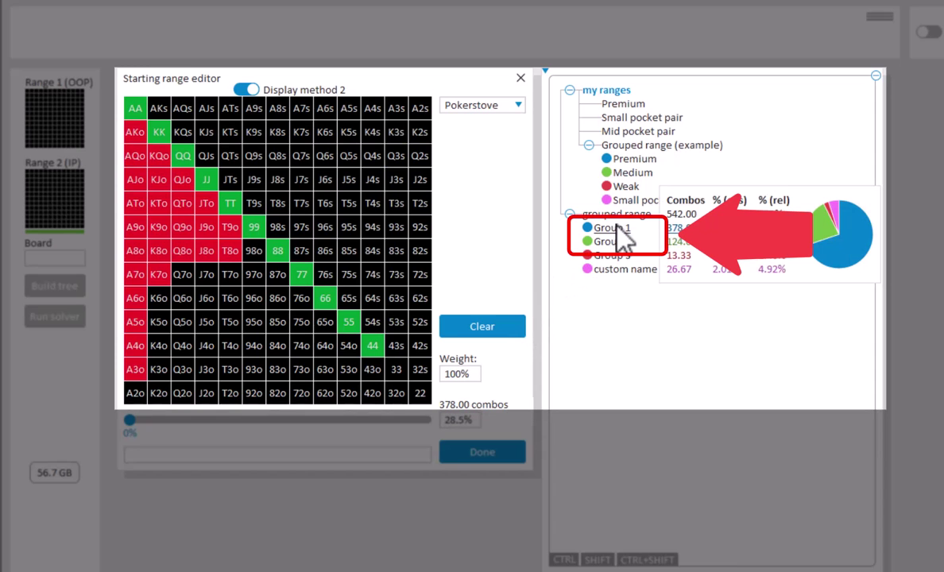
left_click(616, 227, "ctrl")
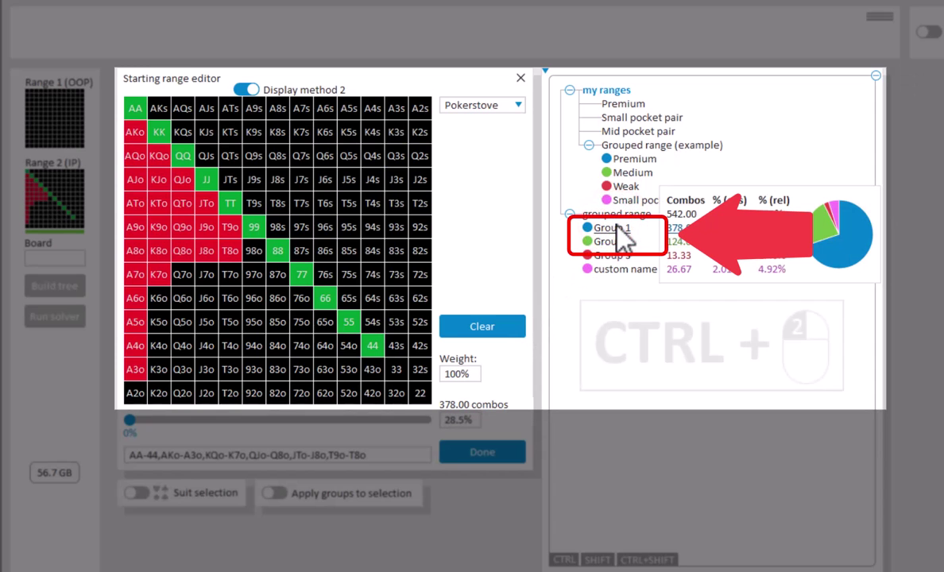
left_click(620, 240, "ctrl")
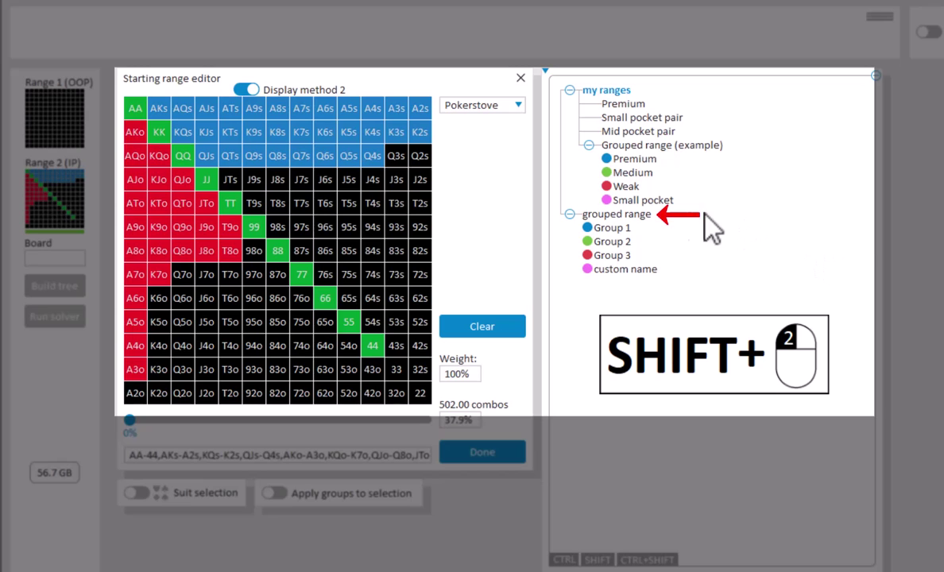
Step: Load the whole "grouped range" into the hand matrix and subtract Group 3 from it
right_click(647, 216, "shift")
right_click(646, 215, "shift")
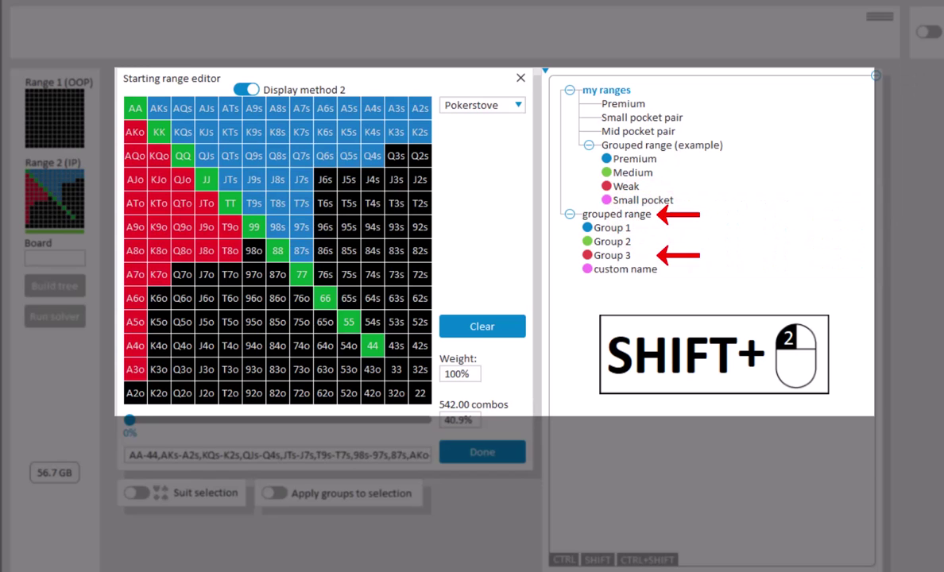
right_click(620, 259, "shift")
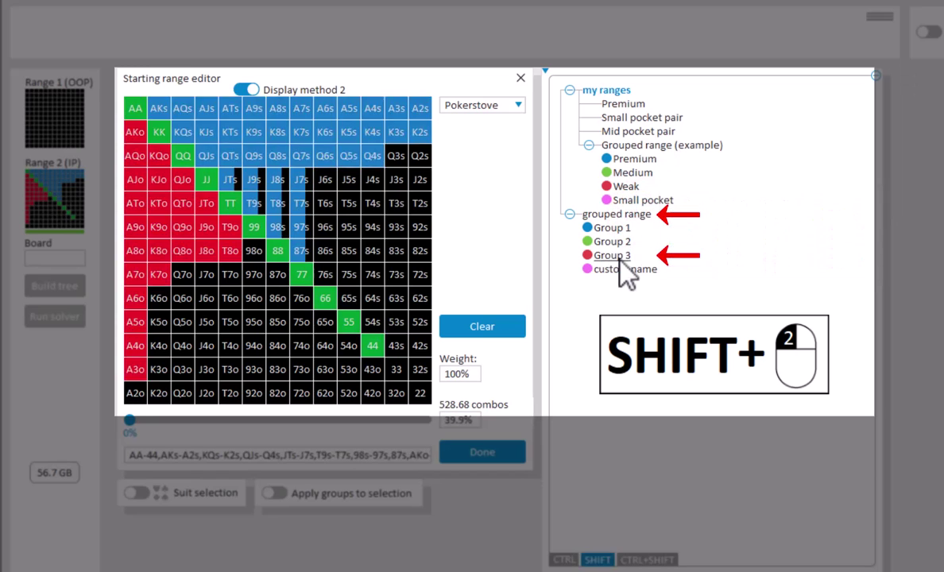
right_click(620, 259, "shift")
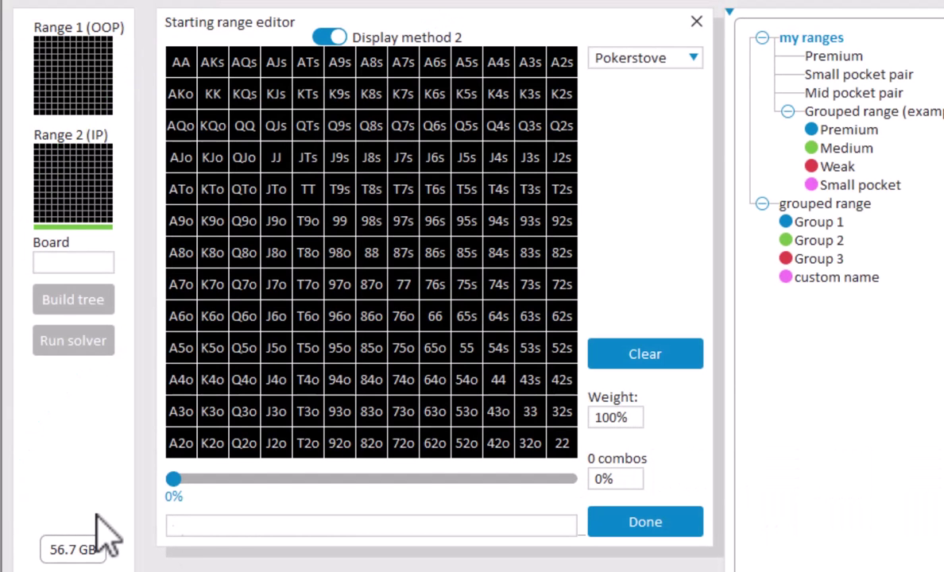
Step: Enter the range as the text "AA-QQ,AKs" and replace it with "AA,KK:0.4"
type("AA-QQ,")
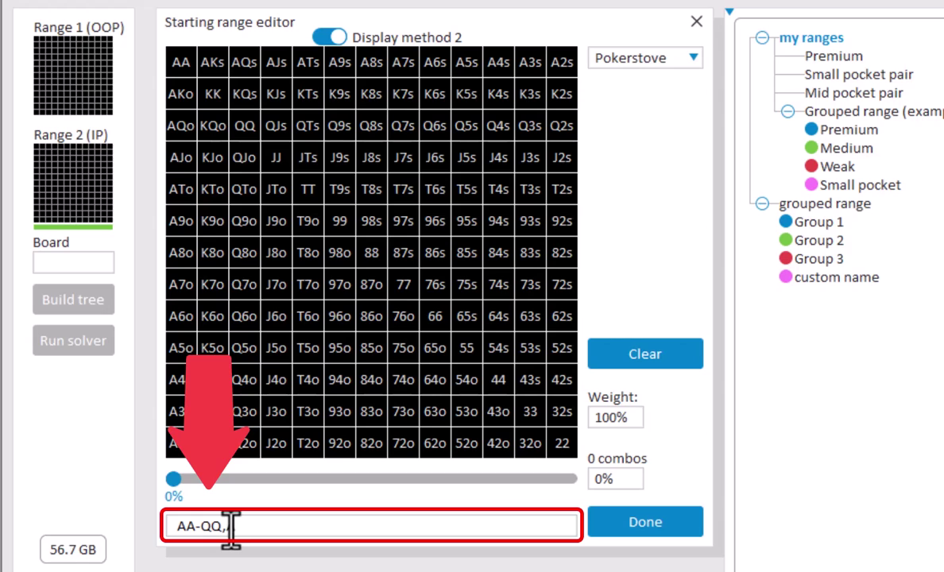
type("AKs")
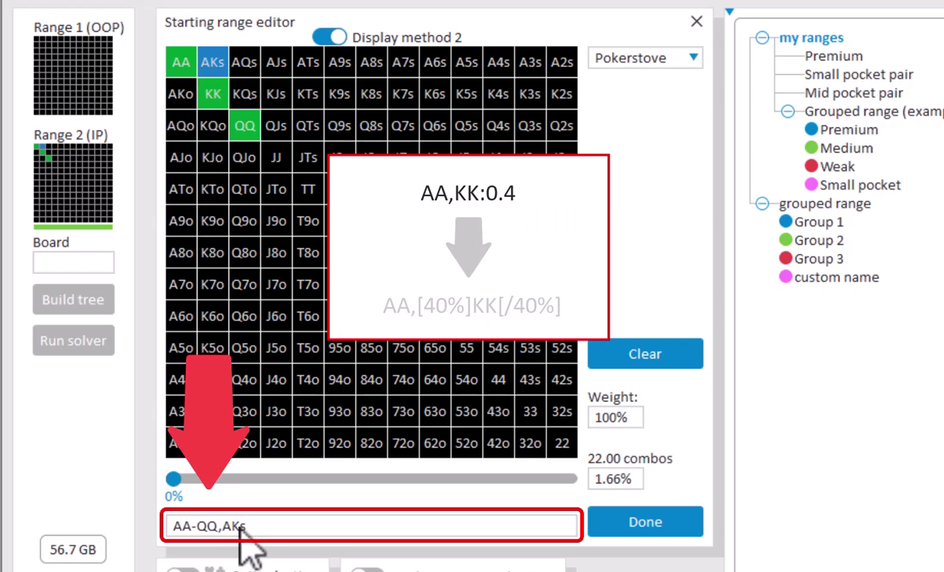
triple_click(253, 527)
type("AA,KK:0.4")
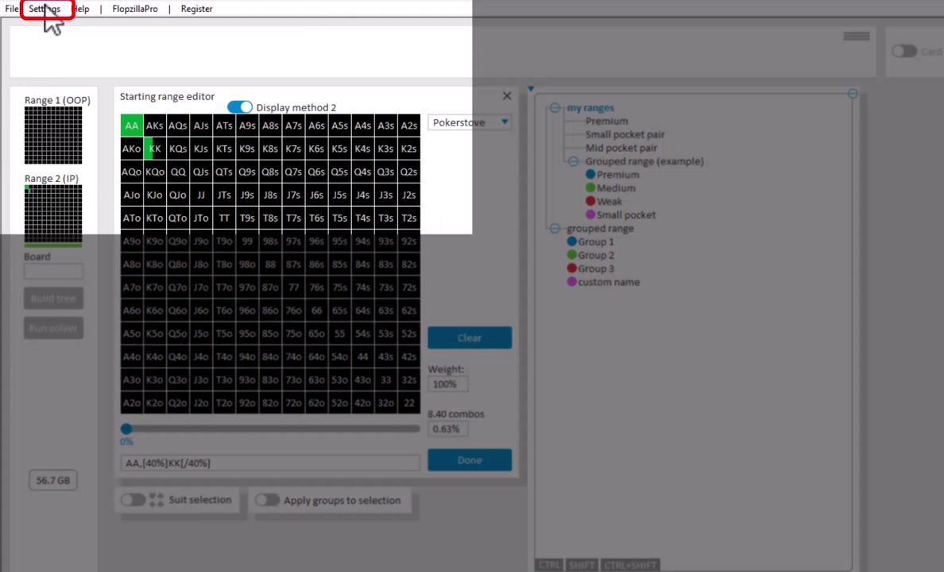
Step: Open the preflop range import, cycle its file type through Newdefs3.txt, pio/monker/other and Newdefs2.txt, and start an import with pio/monker/other
left_click(46, 14)
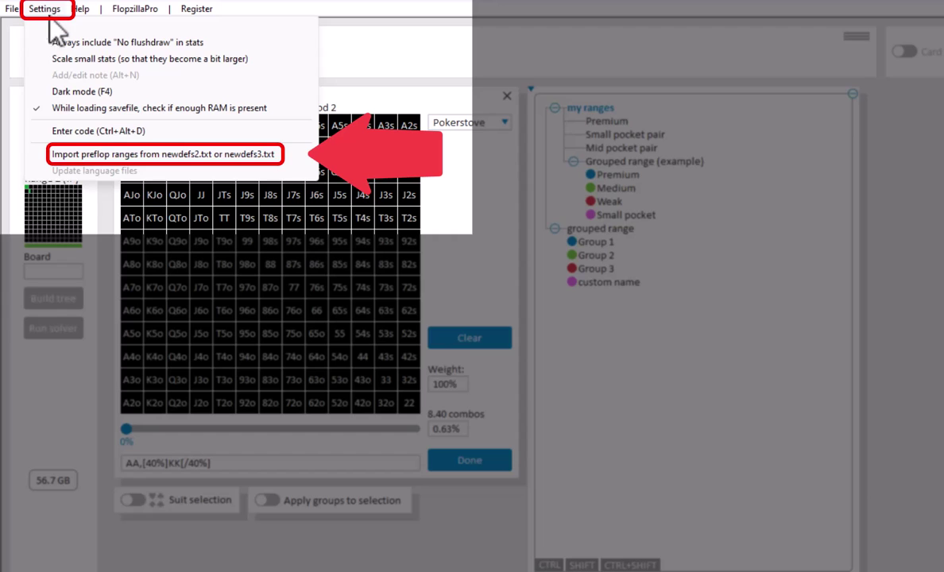
left_click(97, 159)
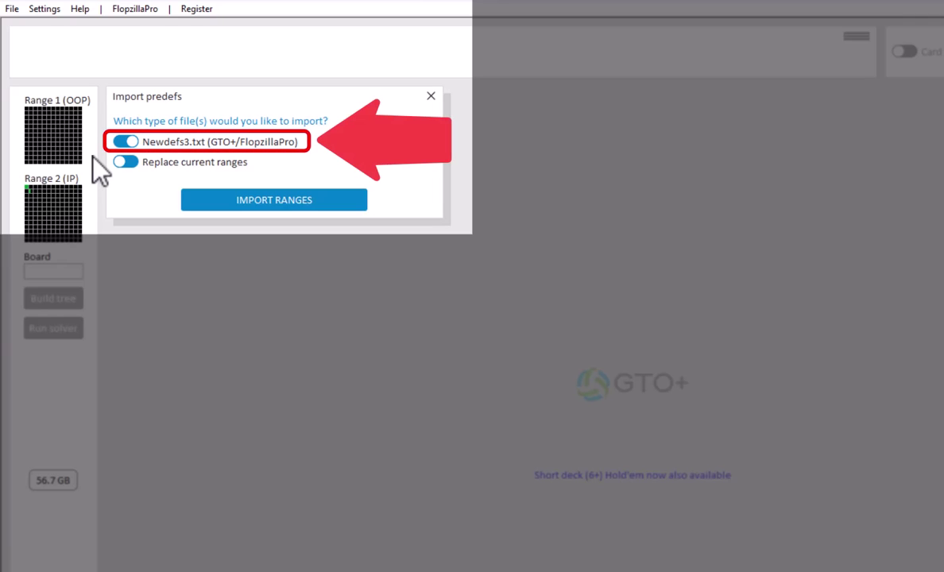
left_click(201, 141)
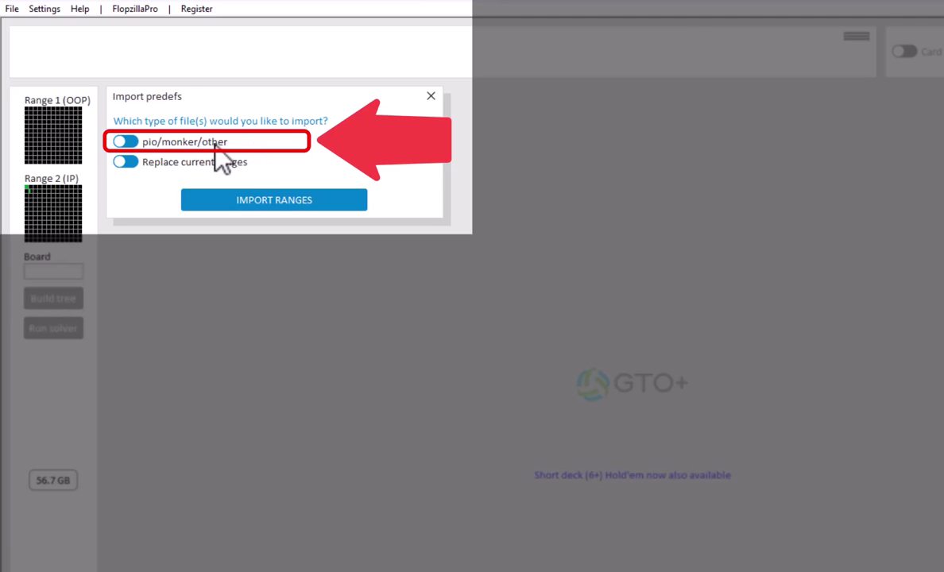
left_click(215, 146)
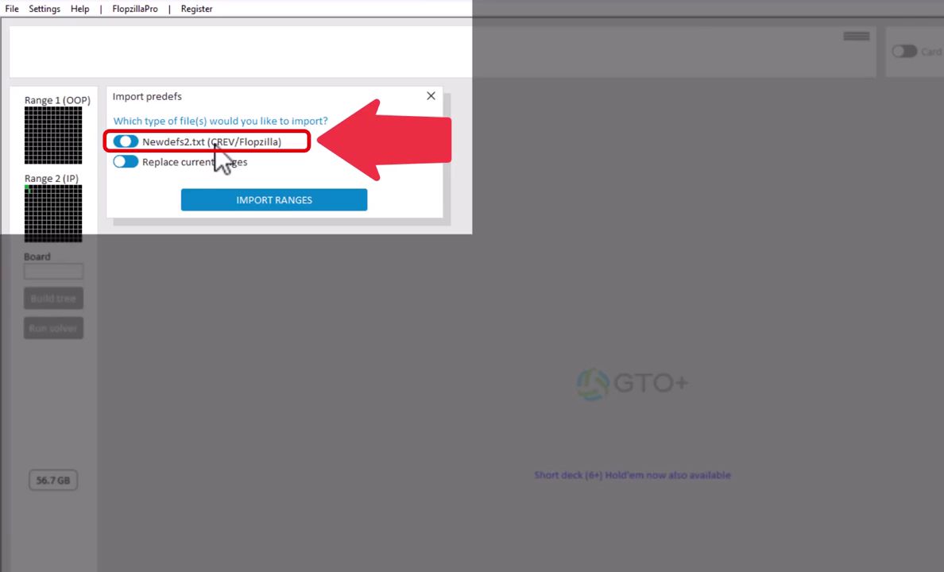
left_click(265, 145)
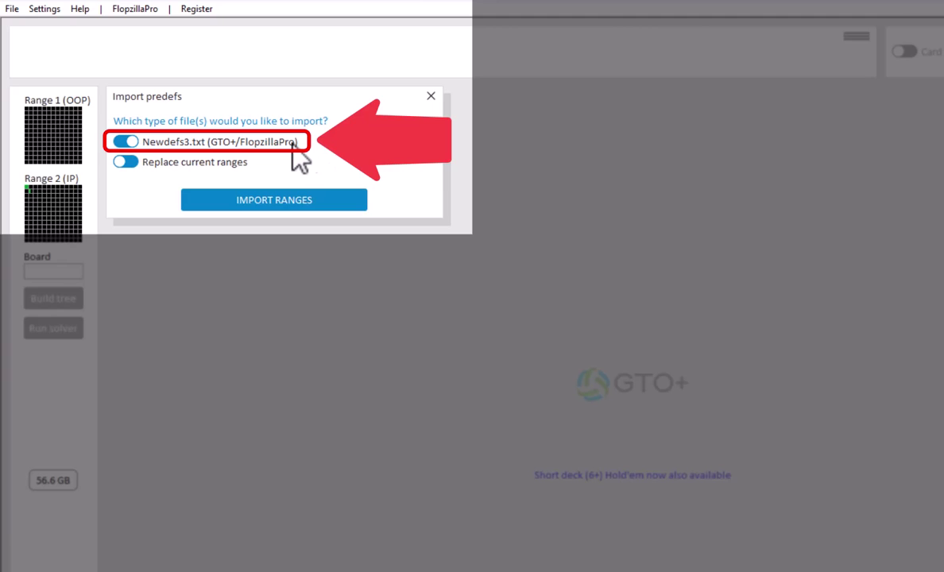
left_click(289, 145)
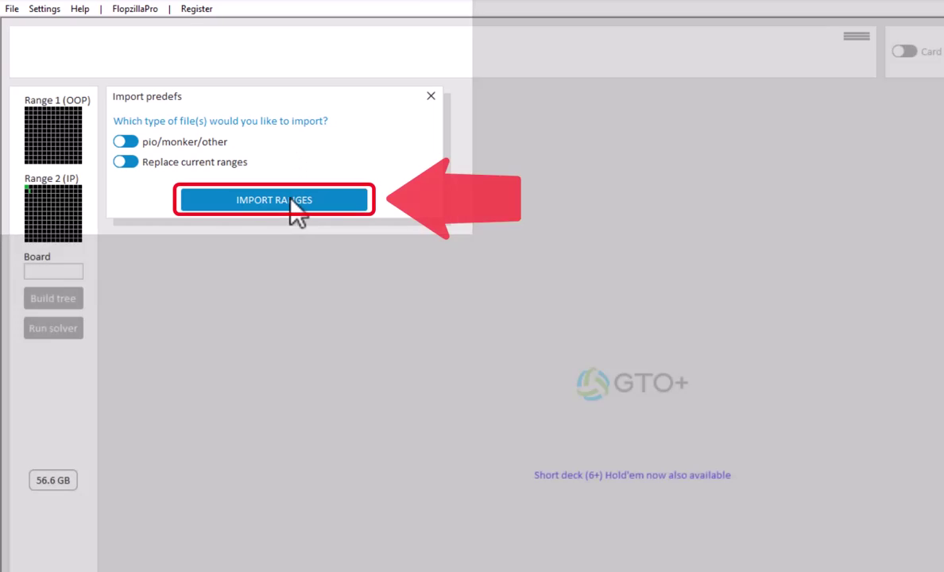
left_click(286, 201)
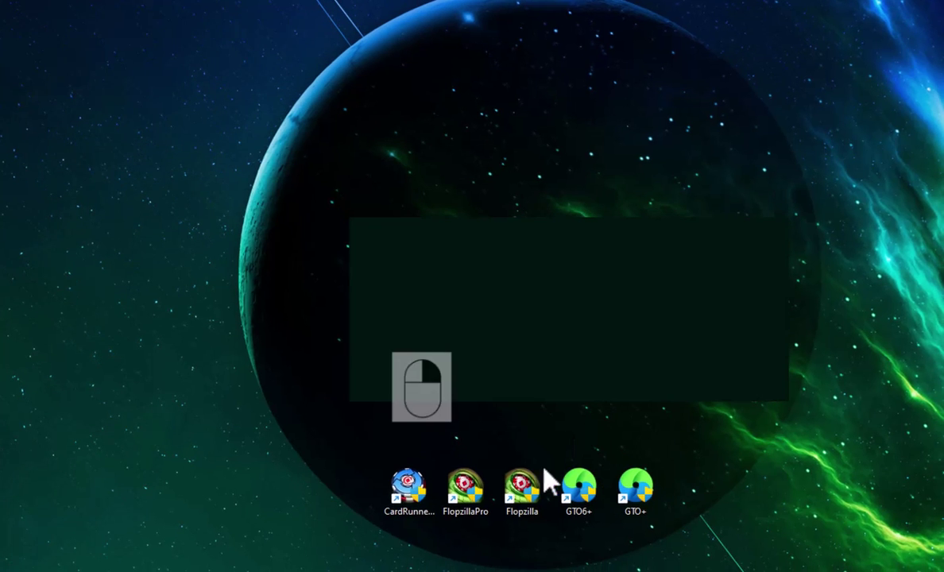
Step: Switch to the desktop and bring up the context options of the Flopzilla shortcut
right_click(529, 491)
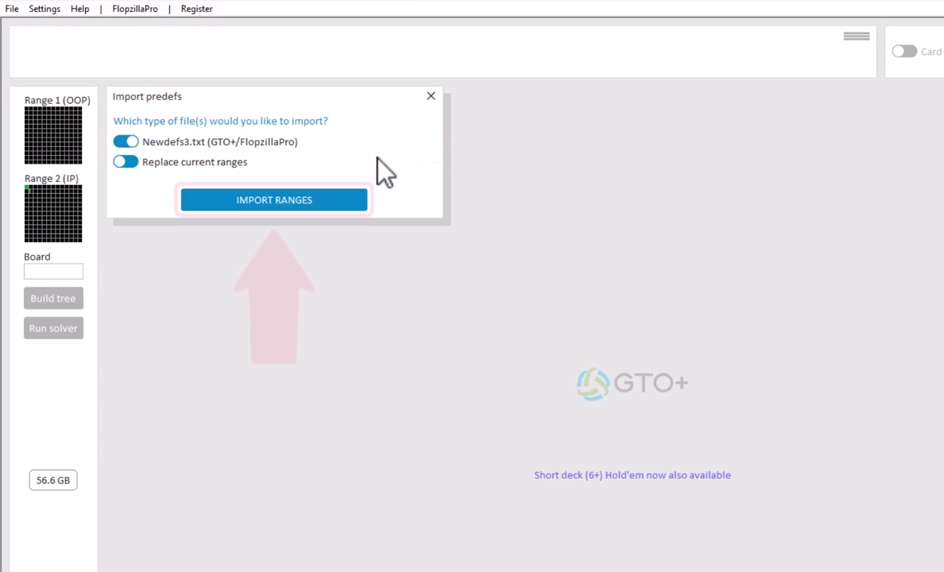
Step: Import the Newdefs3.txt ranges from the config folder under Program Files (x86)\FlopzillaPro\FlopzillaPro on drive D, and open Range 1 (OOP) for editing
left_click(280, 198)
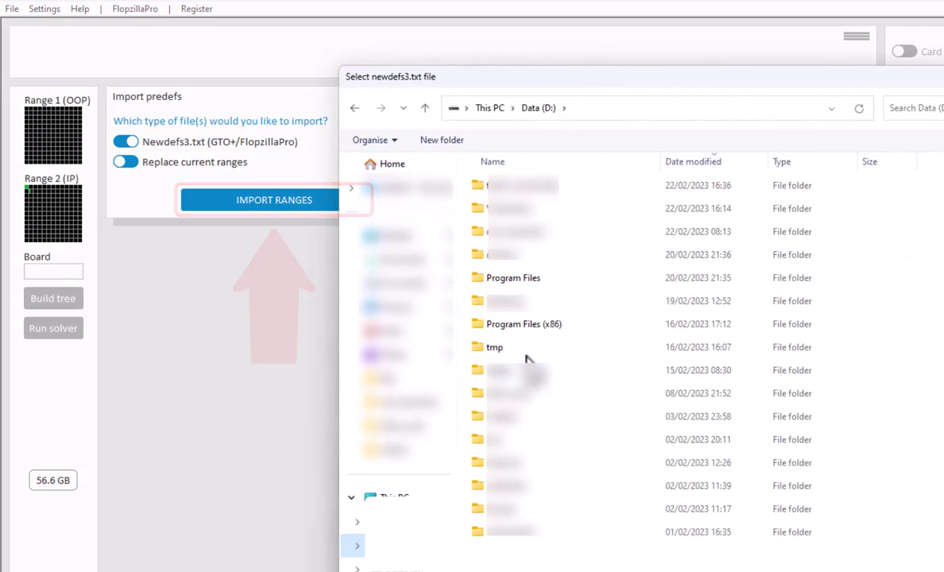
double_click(536, 325)
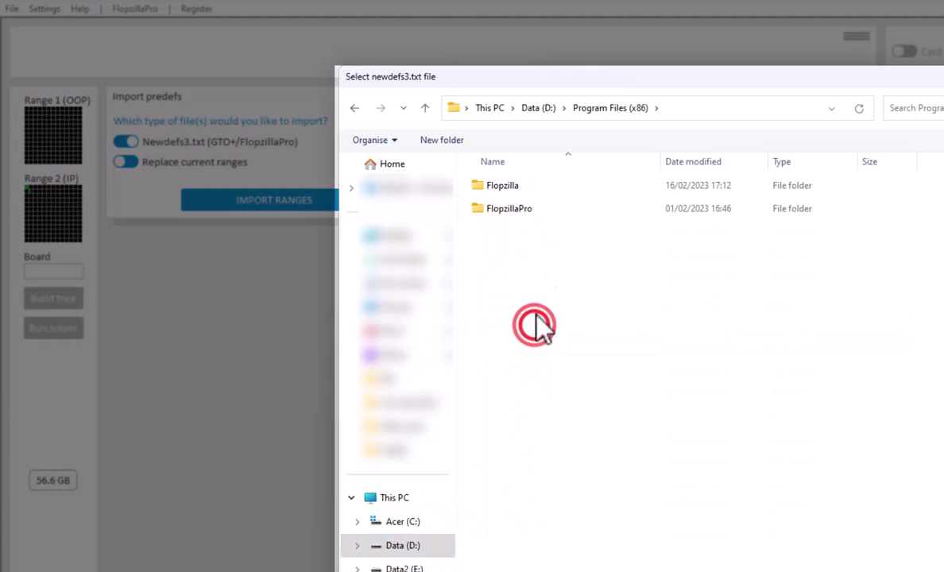
double_click(518, 212)
double_click(508, 187)
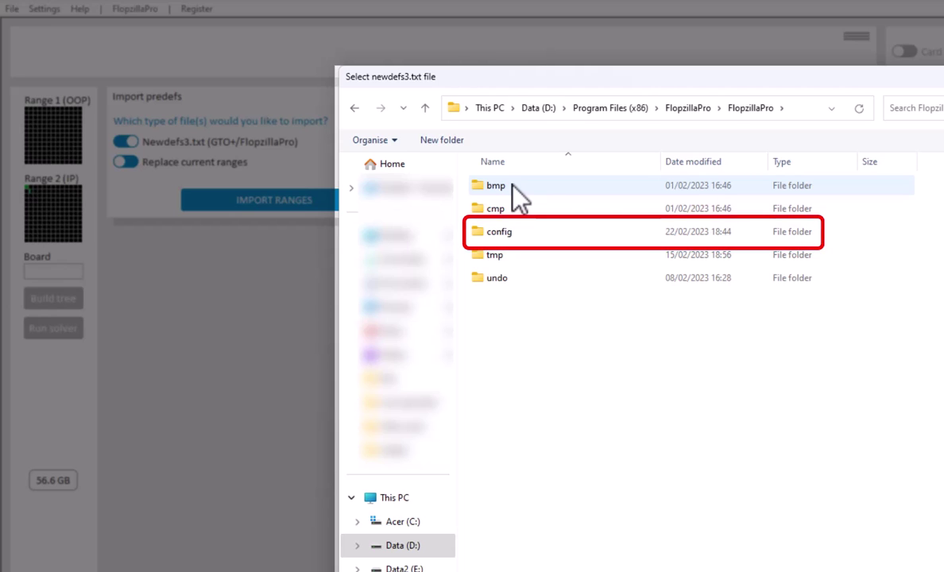
double_click(507, 232)
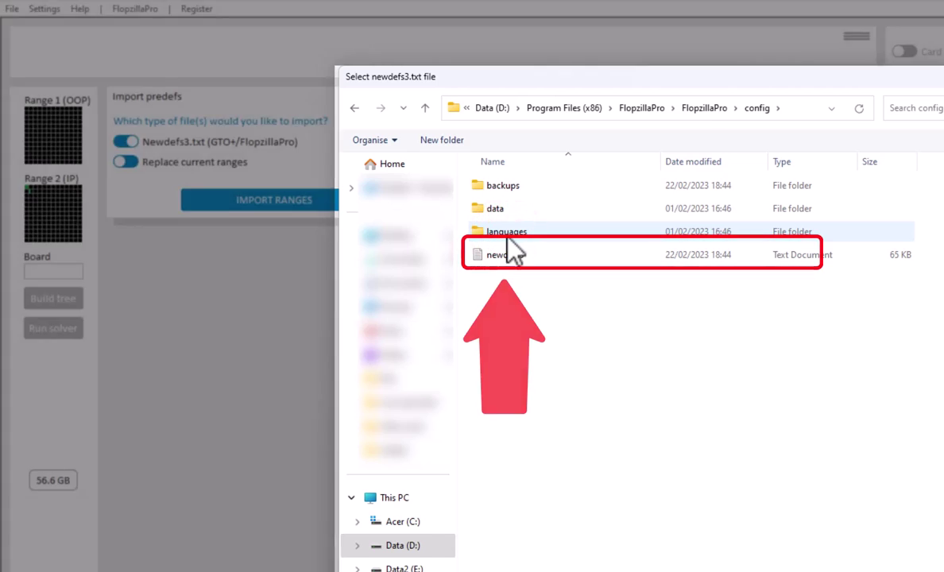
double_click(507, 255)
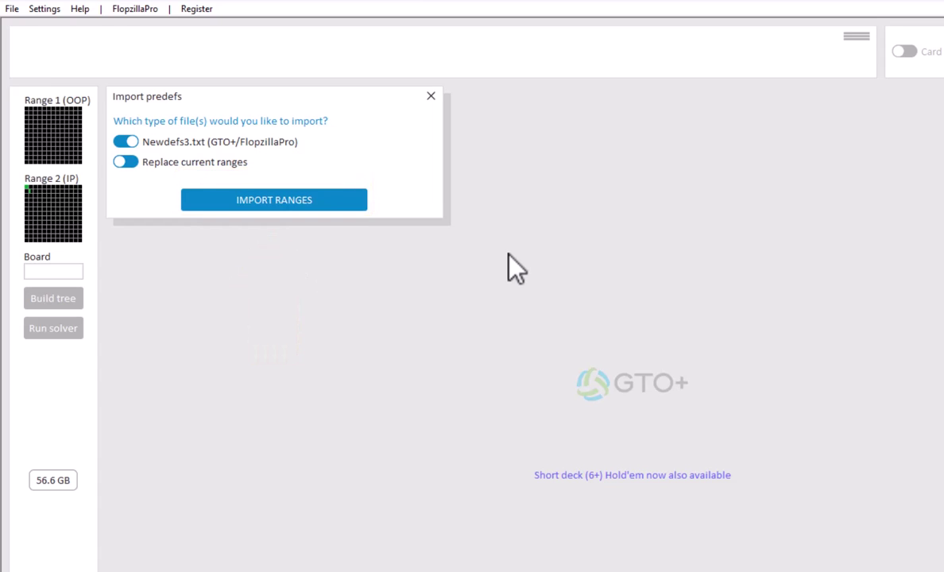
left_click(36, 153)
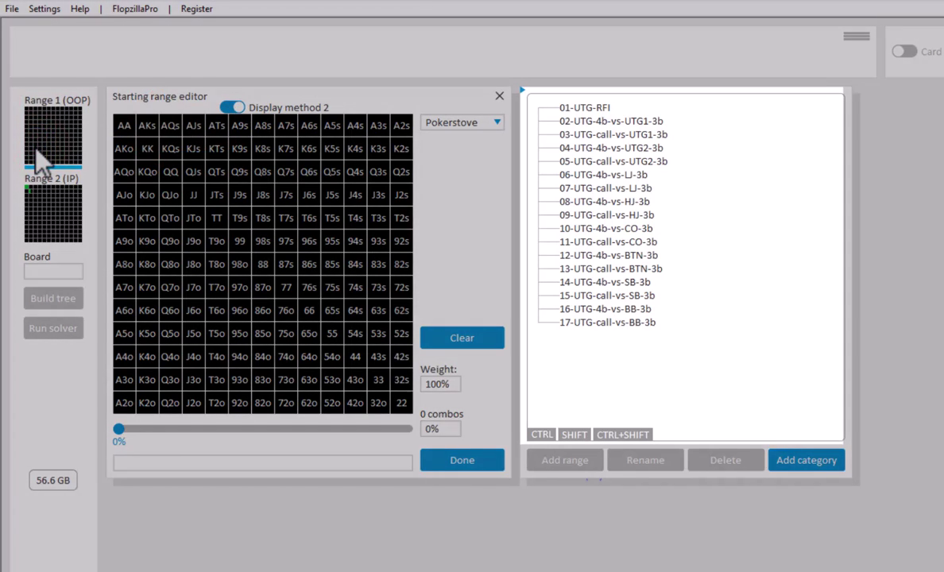